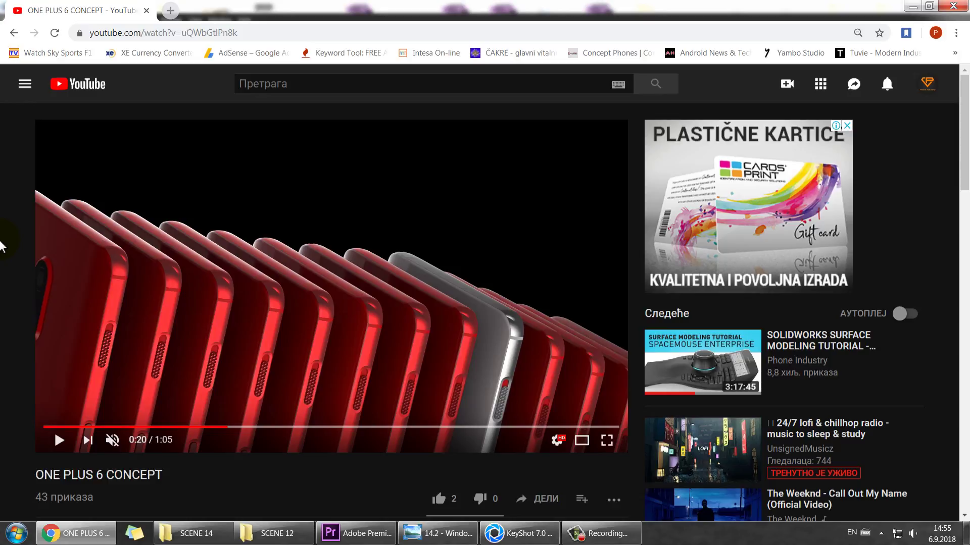
- Play the ONE PLUS 6 CONCEPT video full screen in short play/pause bursts through the phone sequence
double_click(245, 229)
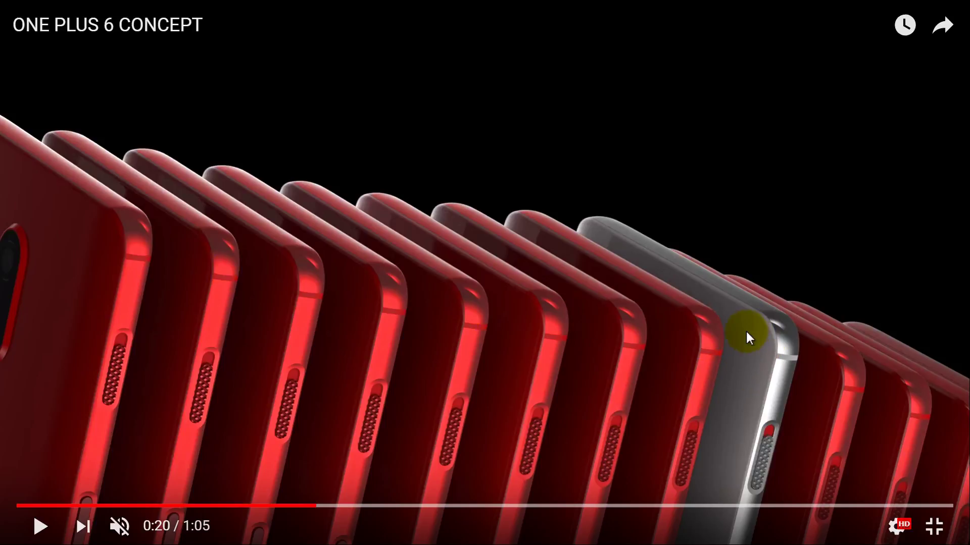
left_click(627, 261)
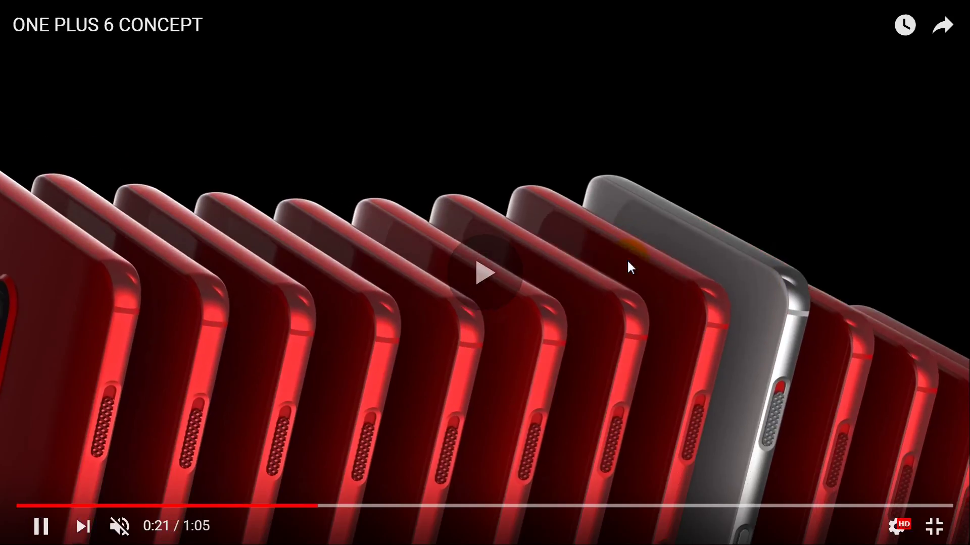
left_click(626, 259)
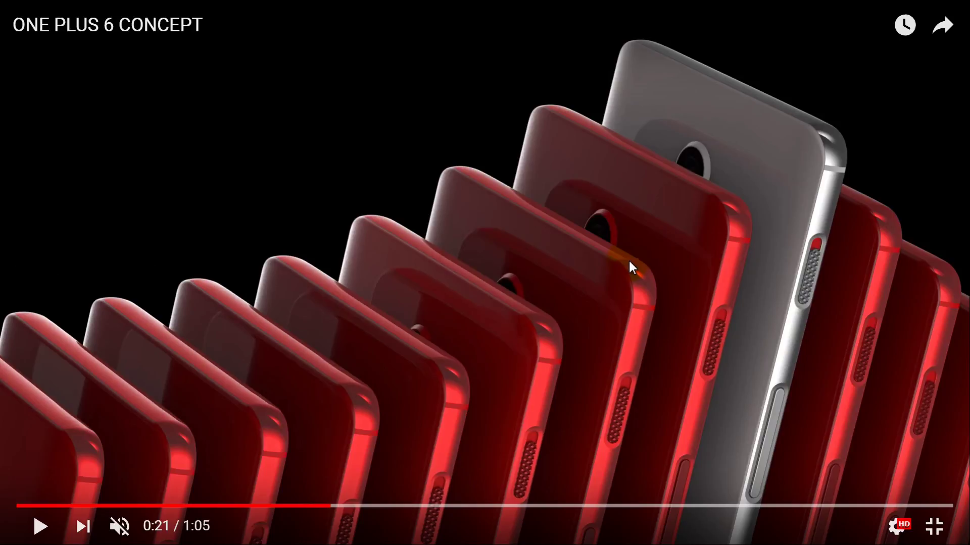
left_click(629, 259)
left_click(631, 259)
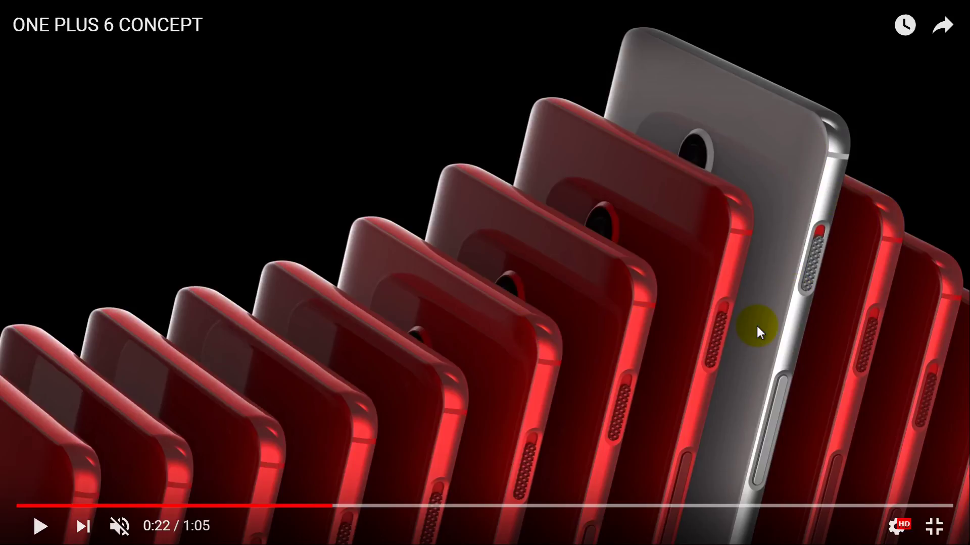
key("space")
left_click(679, 303)
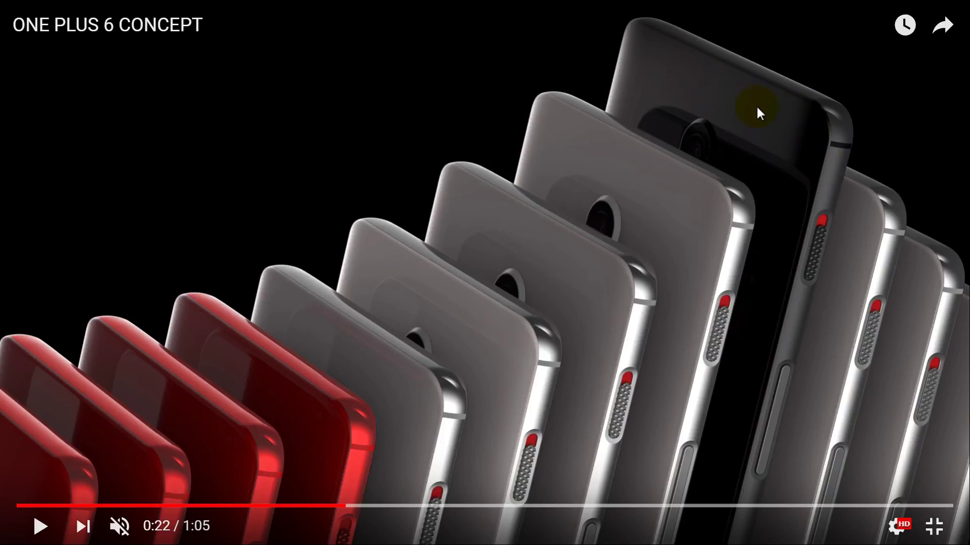
- Pause on the red phones frame around 0:24, then rewind with the left arrow to 0:23
left_click(379, 414)
left_click(377, 414)
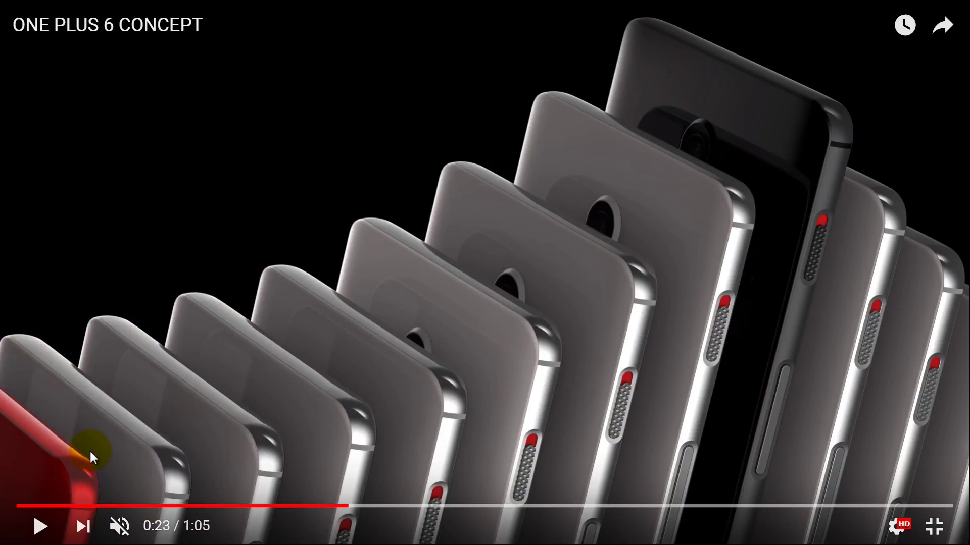
left_click(429, 364)
left_click(429, 365)
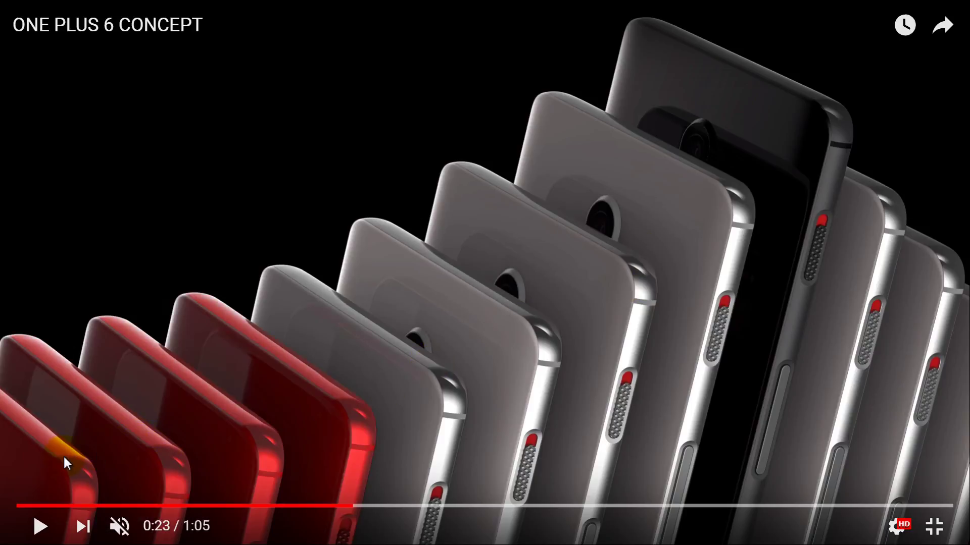
left_click(179, 445)
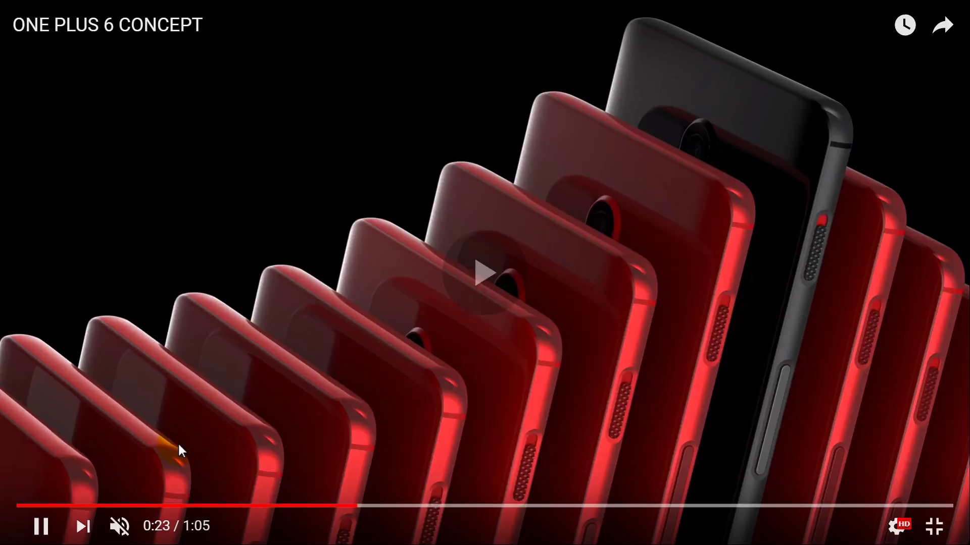
left_click(179, 445)
key("Left")
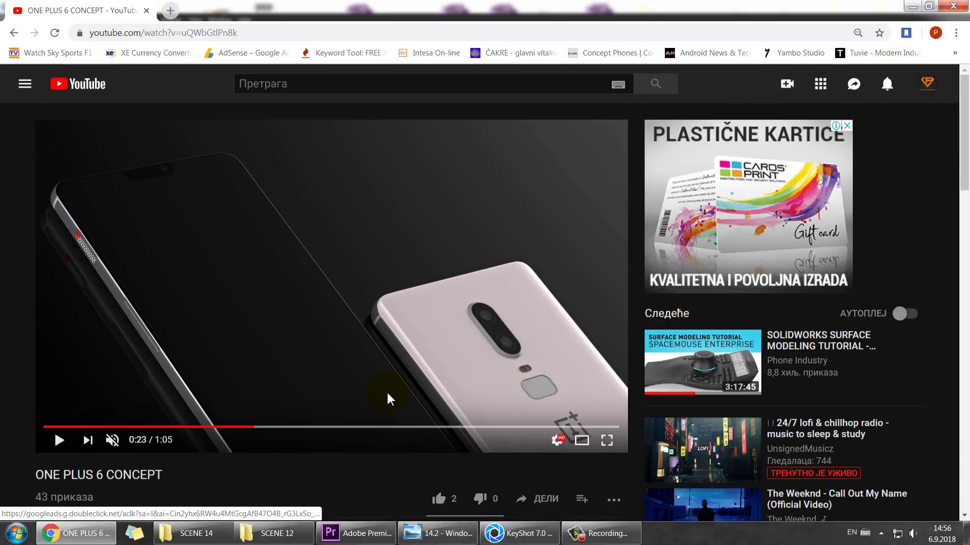
- Bring KeyShot forward and scrub the OP6 12 animation timeline between frames 1 and 70
left_click(541, 539)
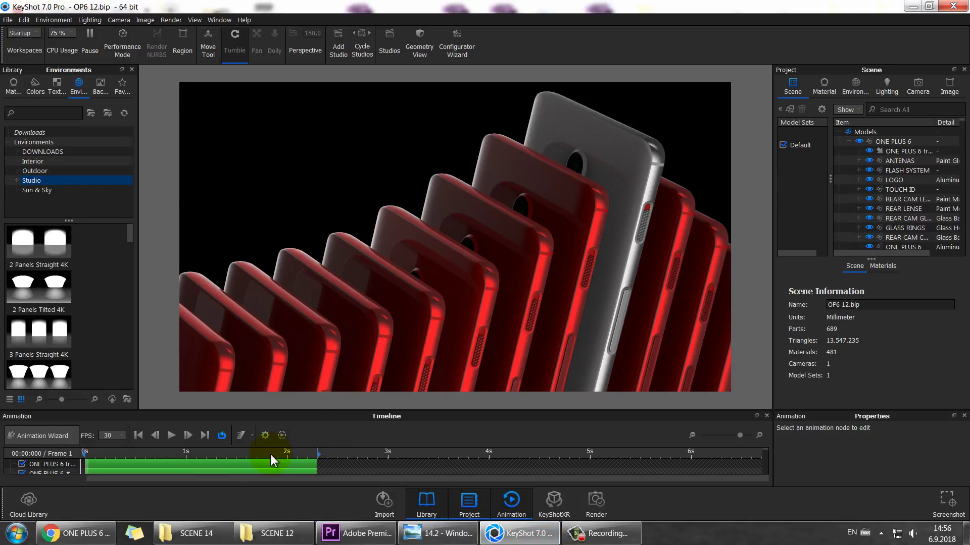
left_click(323, 451)
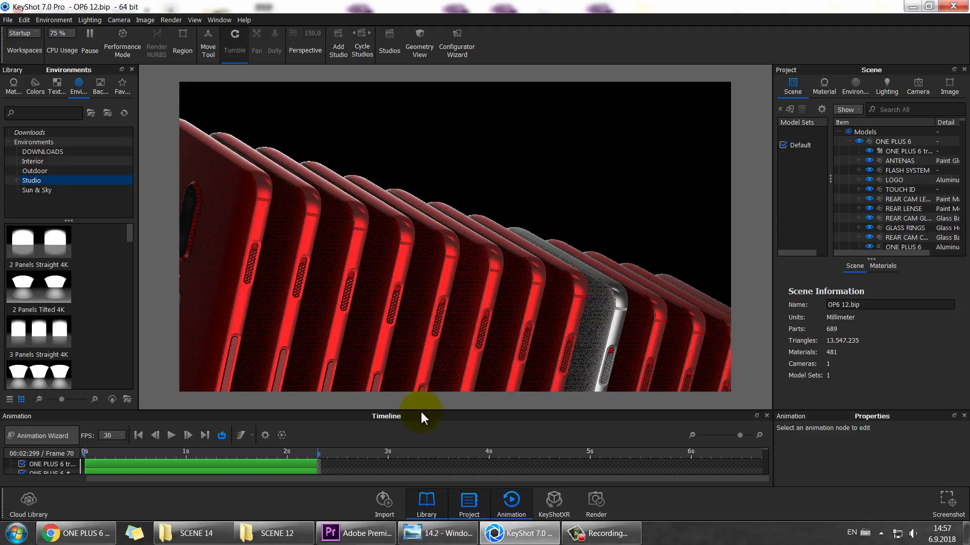
left_click(299, 453)
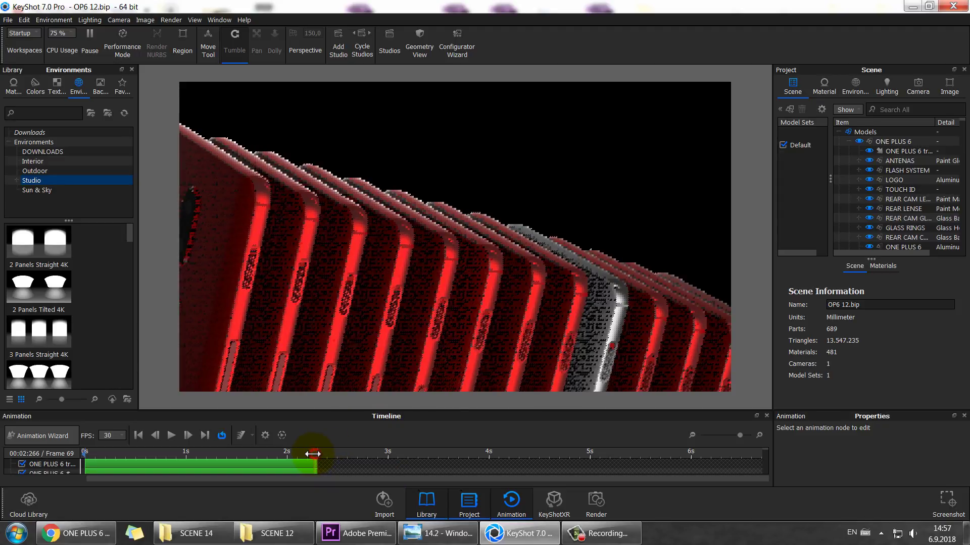
left_click_drag(297, 456, 87, 463)
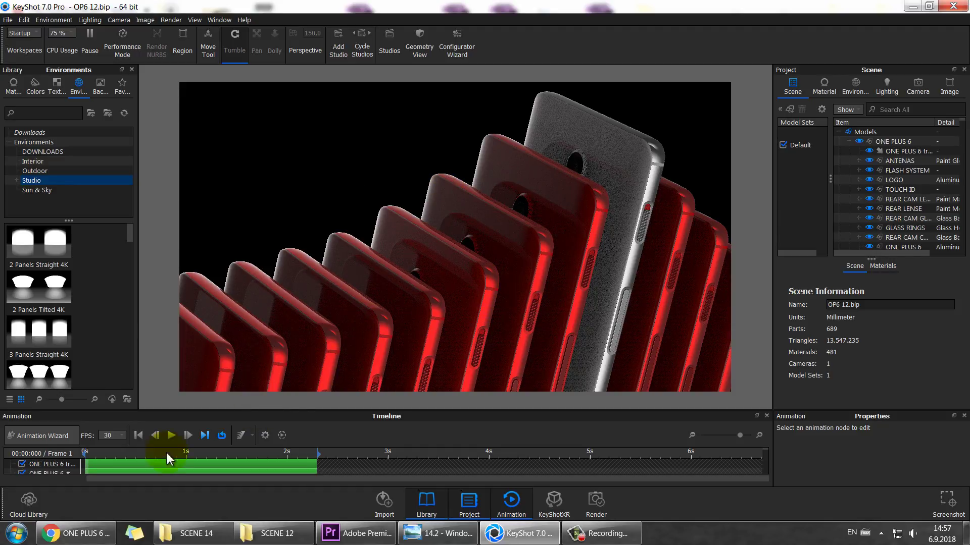
mouse_move(87, 453)
left_mouse_down()
mouse_move(321, 451)
mouse_move(71, 457)
left_mouse_up()
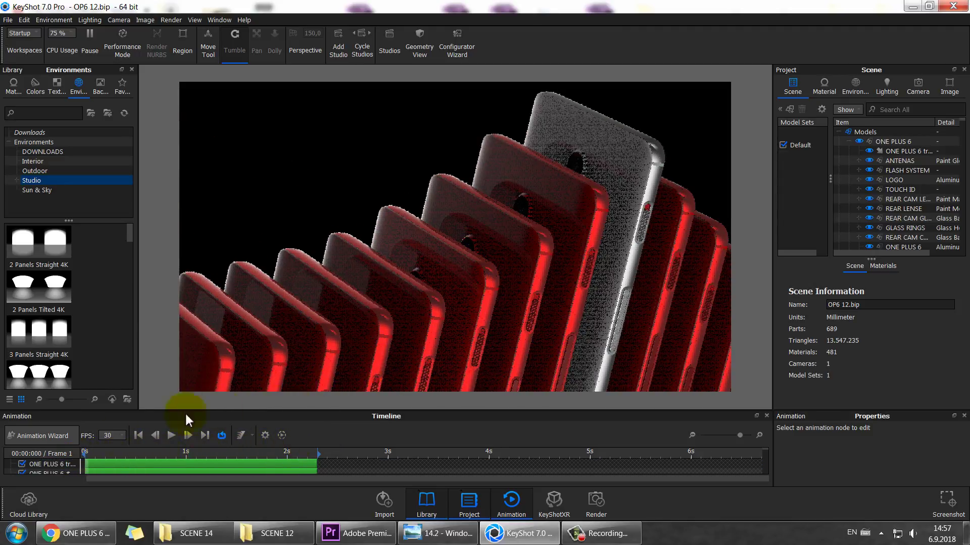
mouse_move(84, 453)
left_mouse_down()
mouse_move(320, 453)
mouse_move(78, 454)
left_mouse_up()
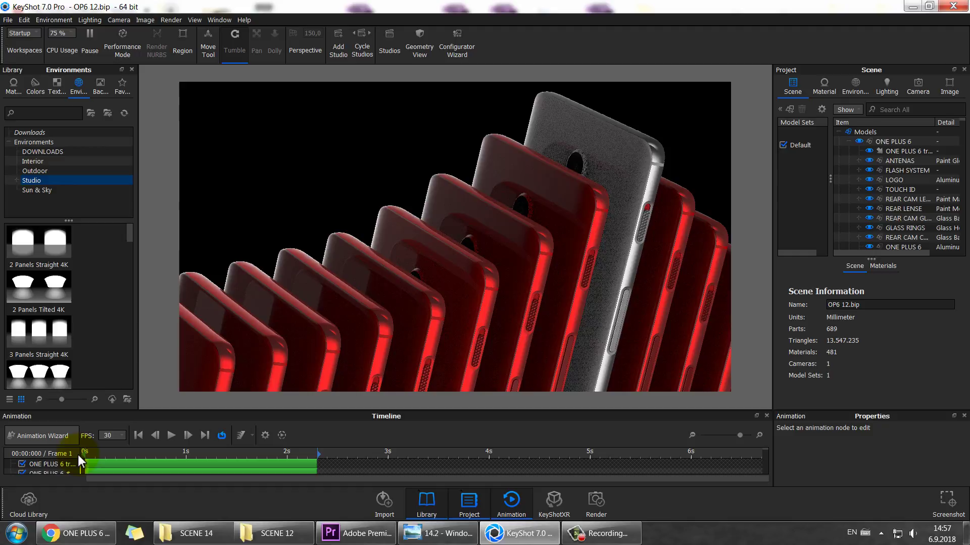
left_click_drag(156, 451, 76, 453)
- Drag OP6 14 from the SCENE 14 folder onto the KeyShot viewport and open it
left_click(196, 533)
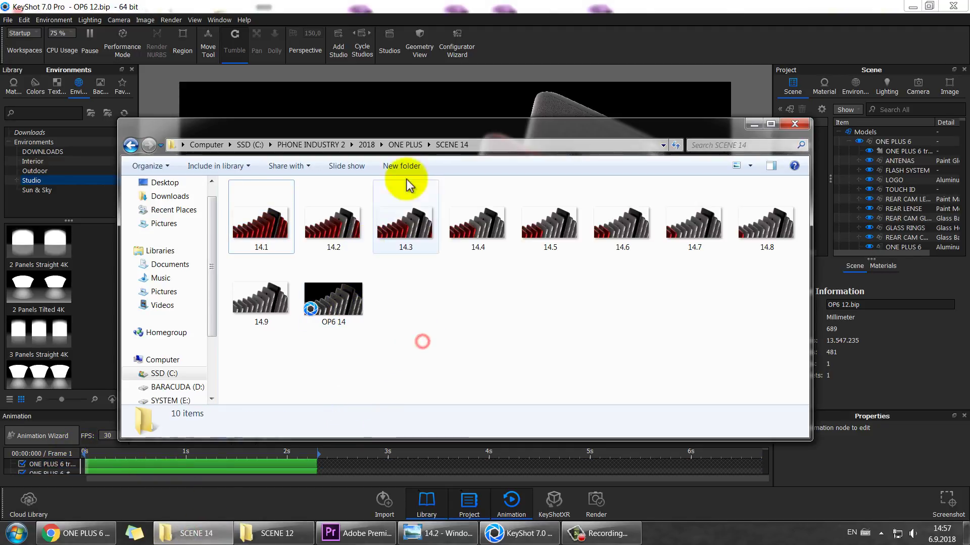
left_click_drag(433, 129, 404, 227)
left_click(323, 384)
left_click_drag(324, 383, 489, 189)
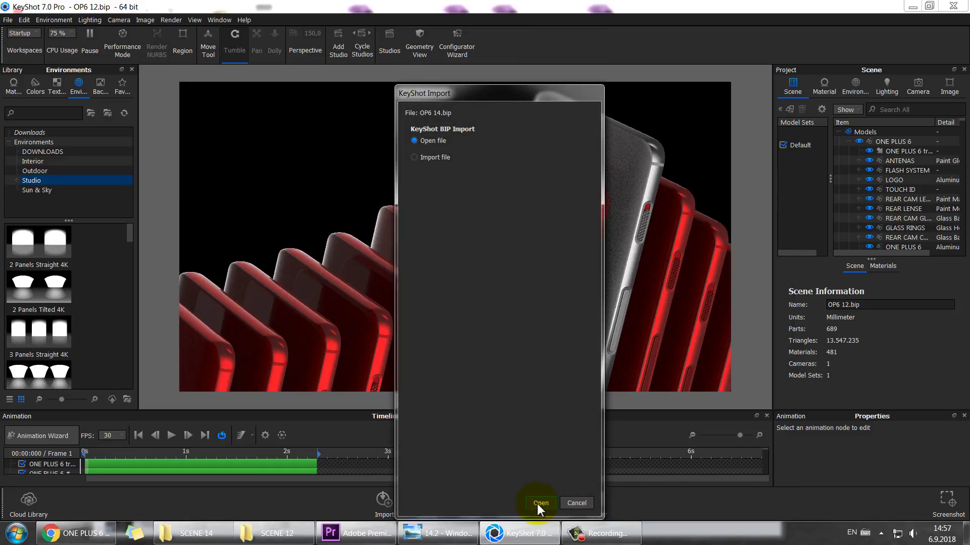
left_click(540, 503)
left_click(470, 318)
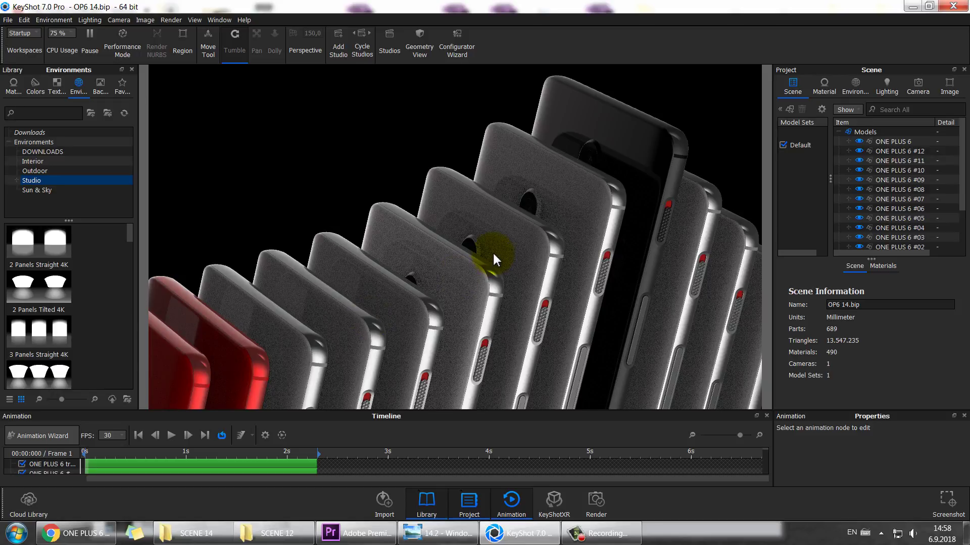
- View the 14.1 thumbnail from SCENE 14, a row of red phones, in Photo Viewer
left_click(197, 533)
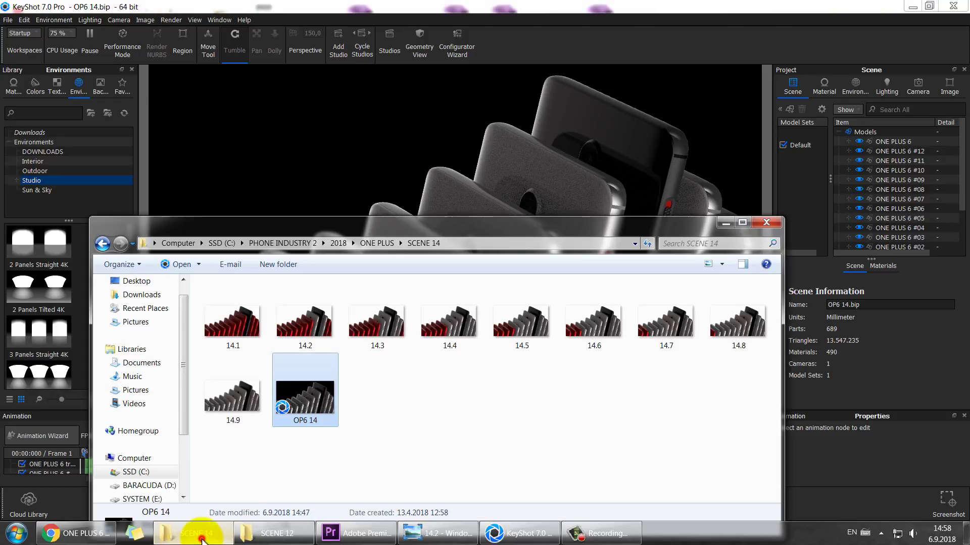
left_click(410, 439)
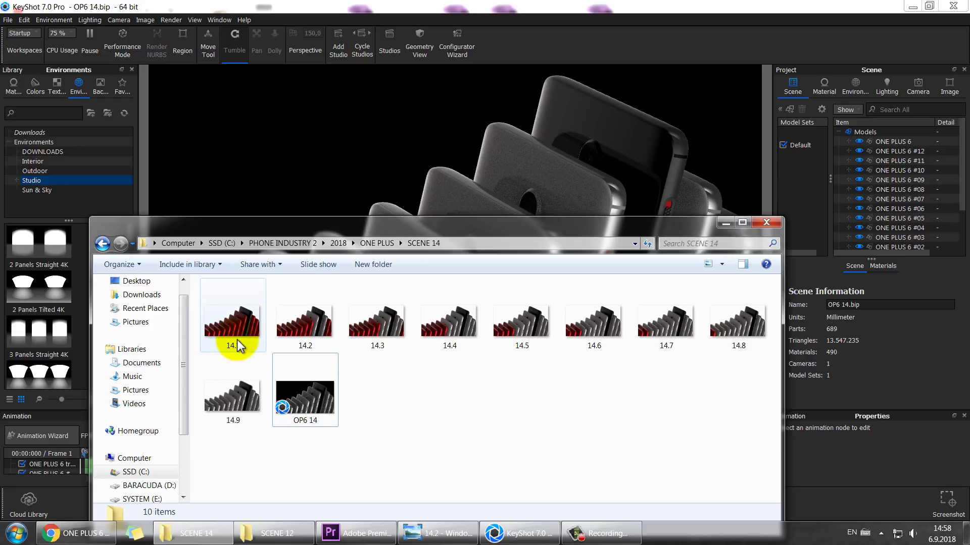
double_click(238, 339)
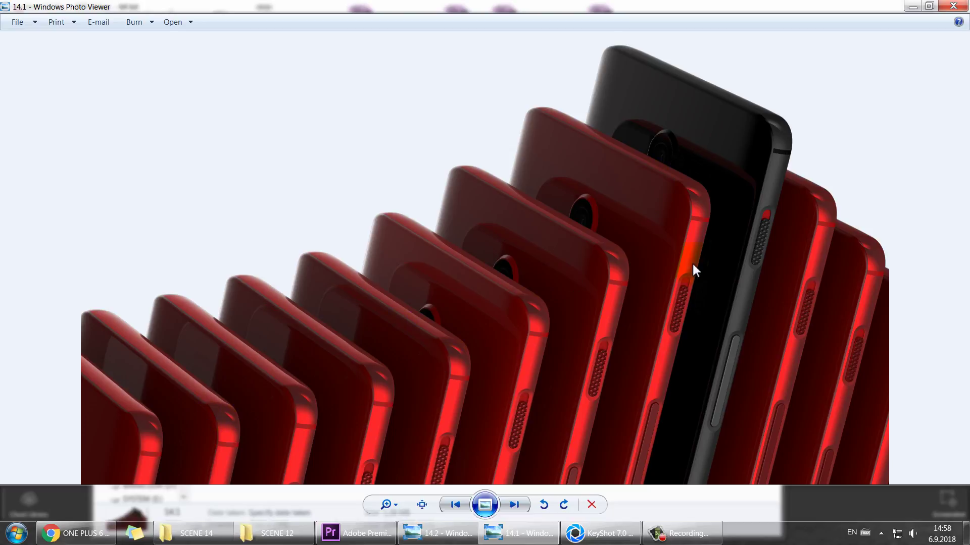
- Replay the concept video's colour transition full screen, pausing at 0:22, then exit full screen
left_click(109, 532)
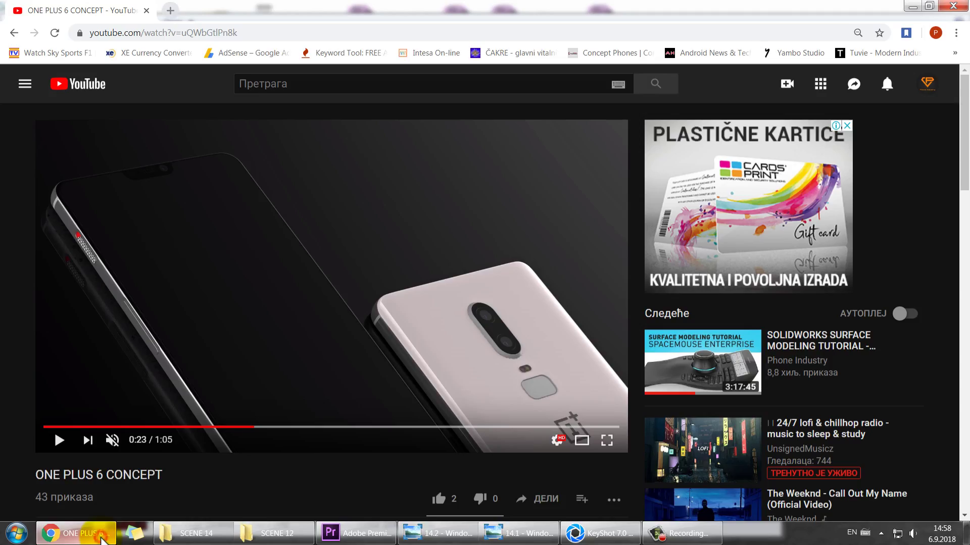
double_click(256, 271)
key("Left")
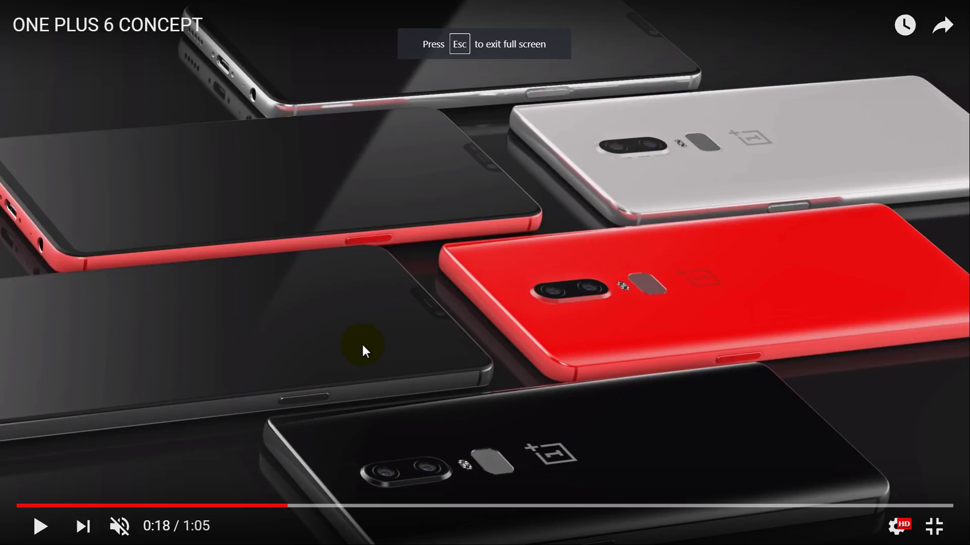
left_click(290, 441)
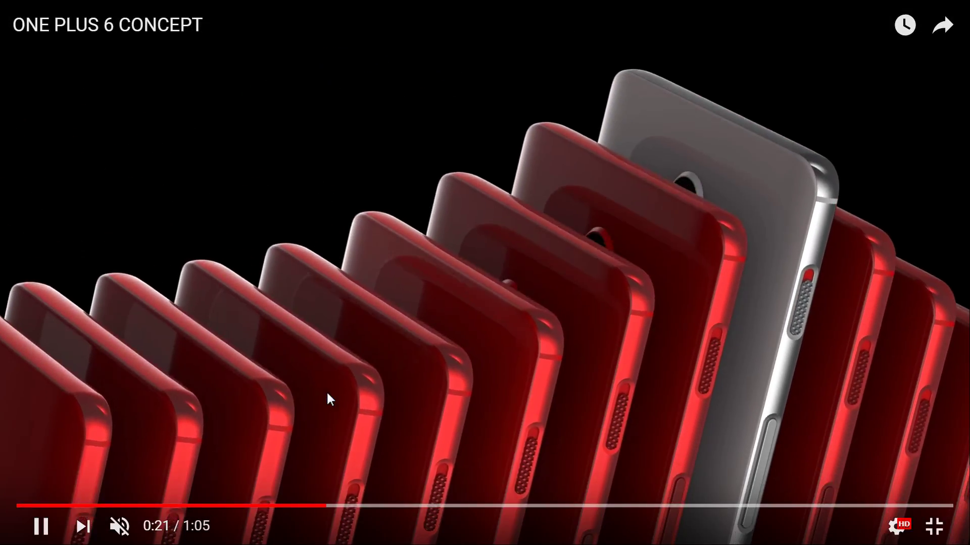
left_click(326, 390)
left_click(326, 390)
left_click(326, 392)
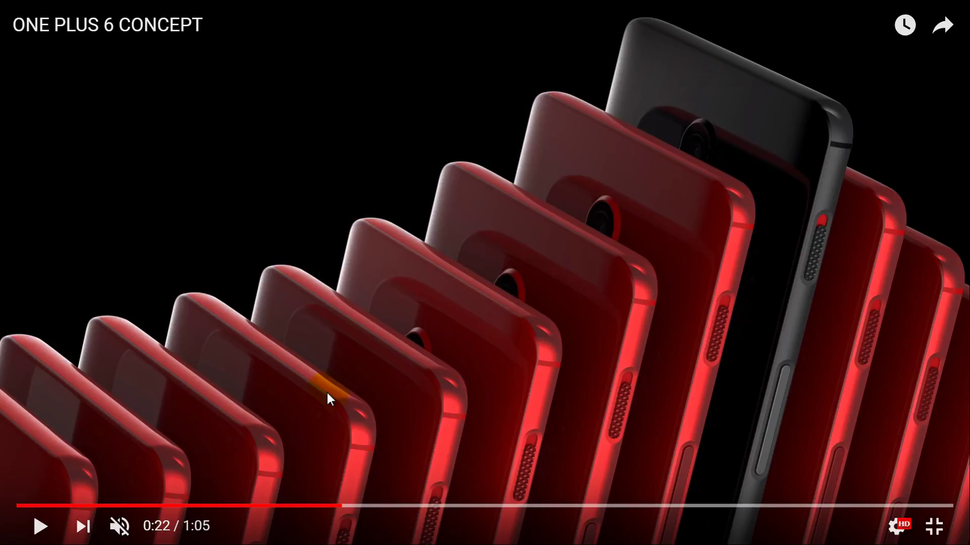
double_click(487, 226)
- Step through renders 14.2 to 14.7 in Photo Viewer, then back to 14.1
left_click(520, 533)
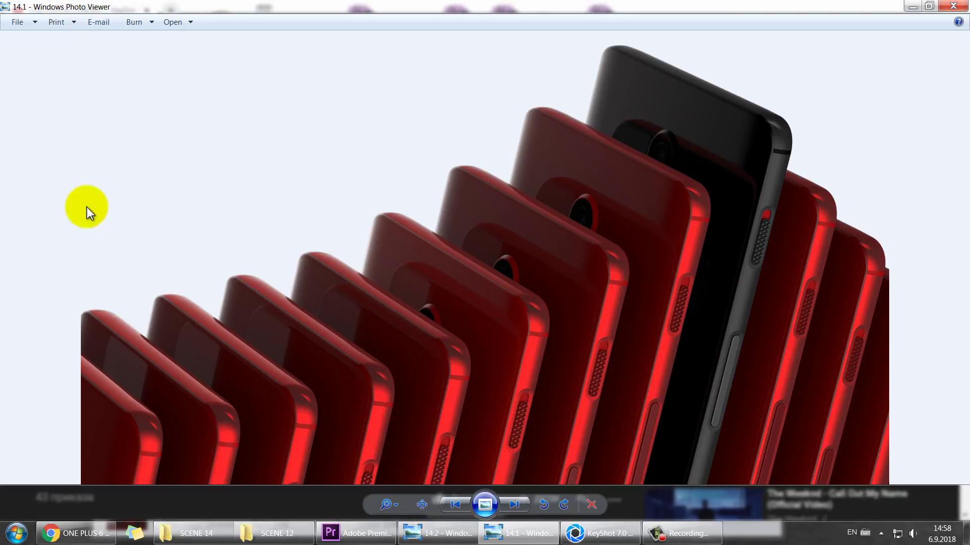
key("Right")
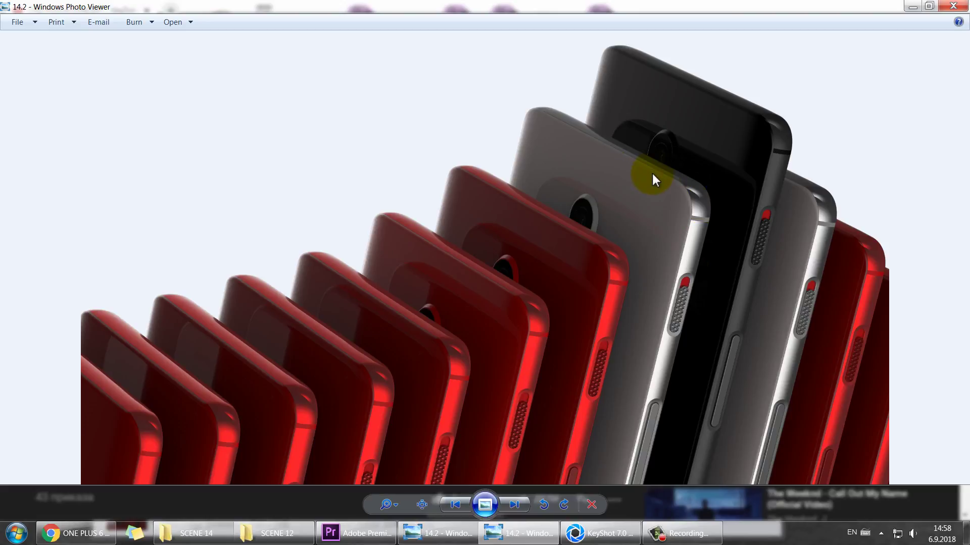
key("Right")
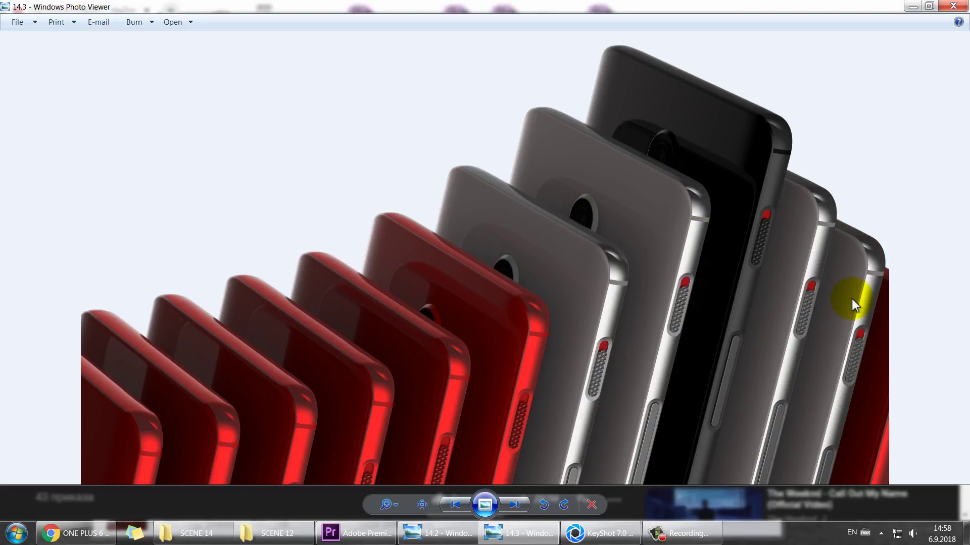
key("Right")
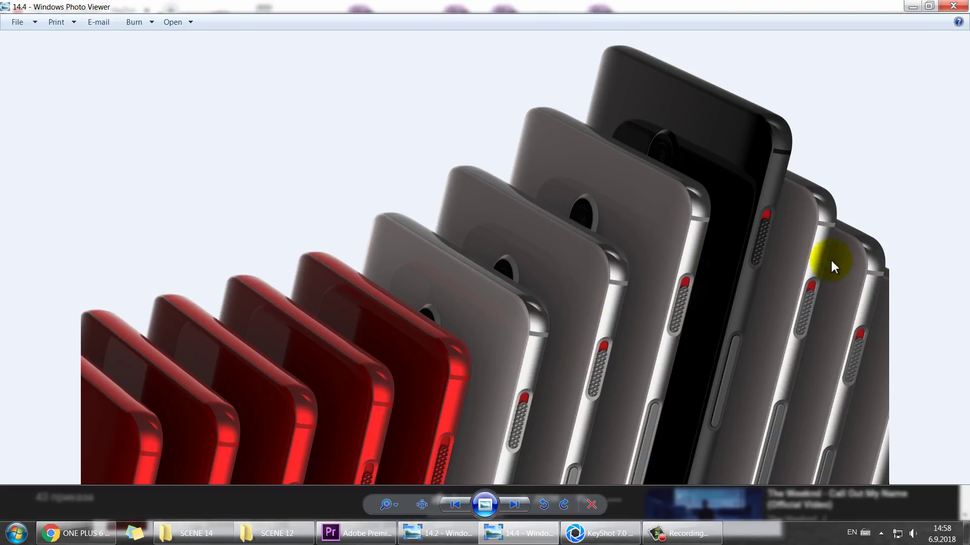
key("Right")
key("Right")
key("Right")
key("Left")
key("Left")
key("Left")
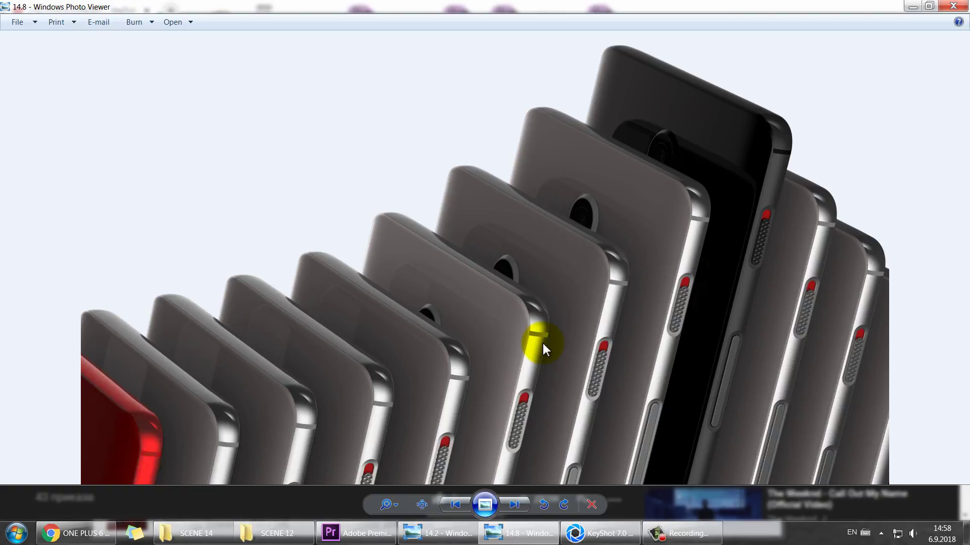
key("Left")
key("Left")
key("Left")
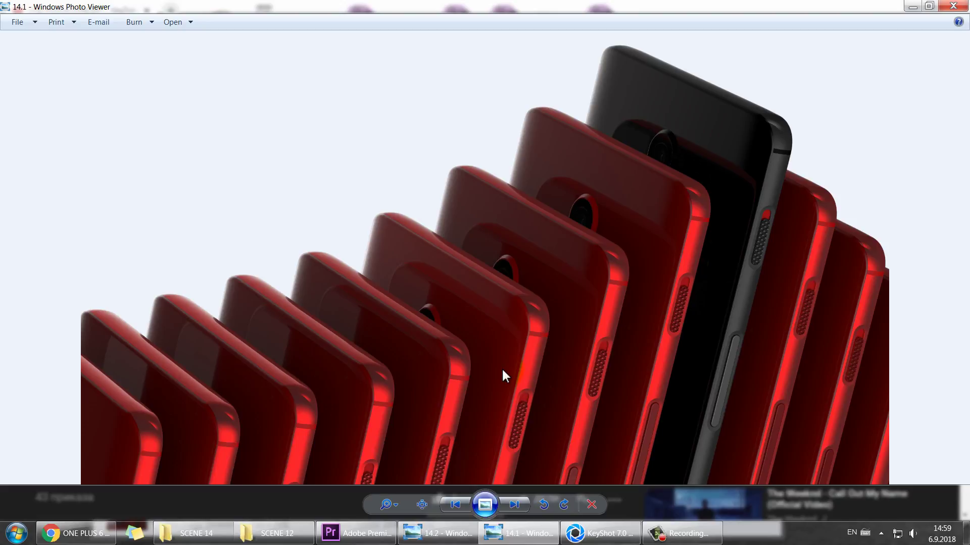
- Switch between KeyShot and the SCENE folders, then open render 14.9 from SCENE 14
left_click(599, 534)
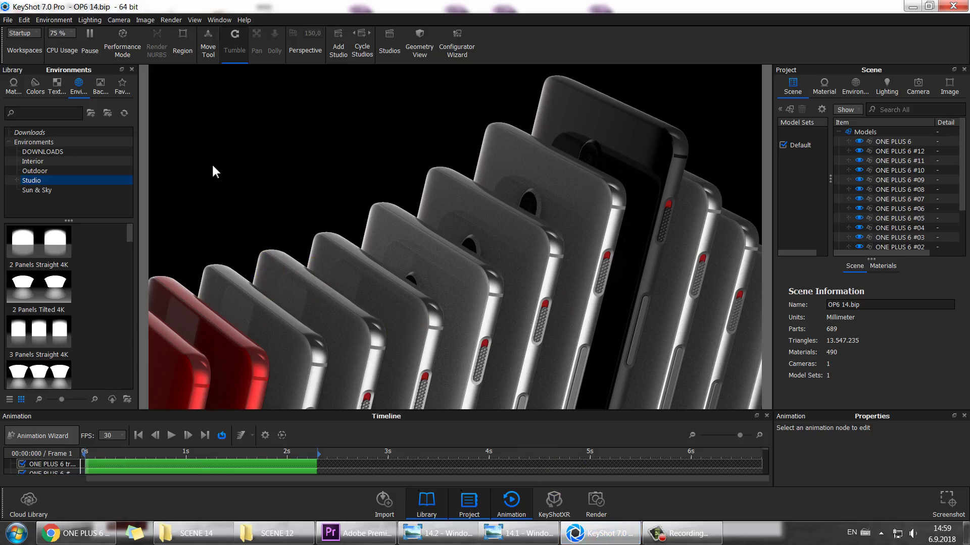
left_click(268, 533)
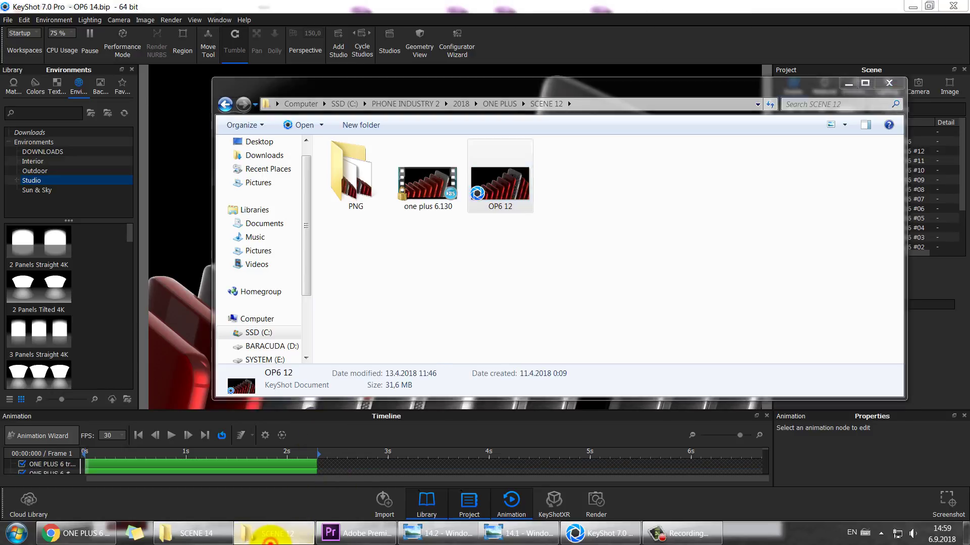
left_click(211, 535)
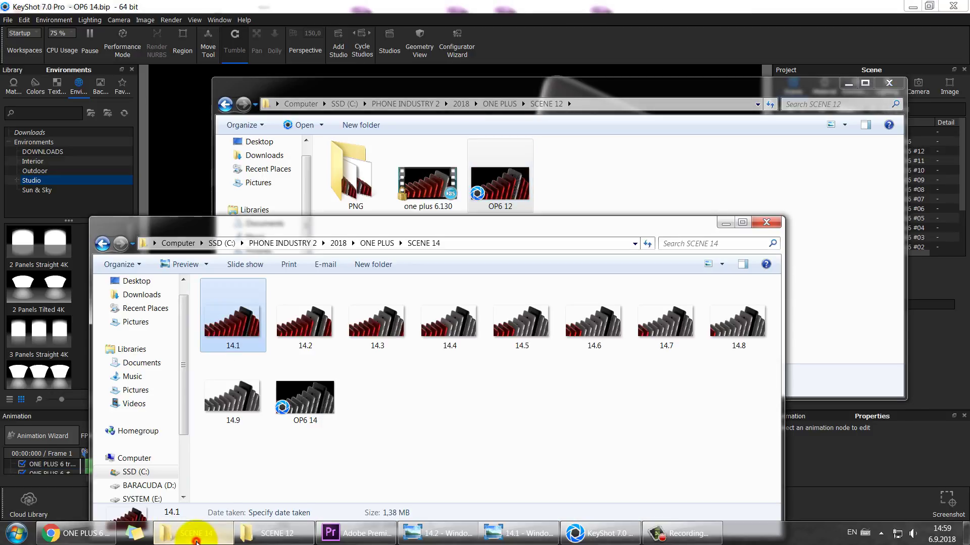
left_click(347, 467)
double_click(214, 396)
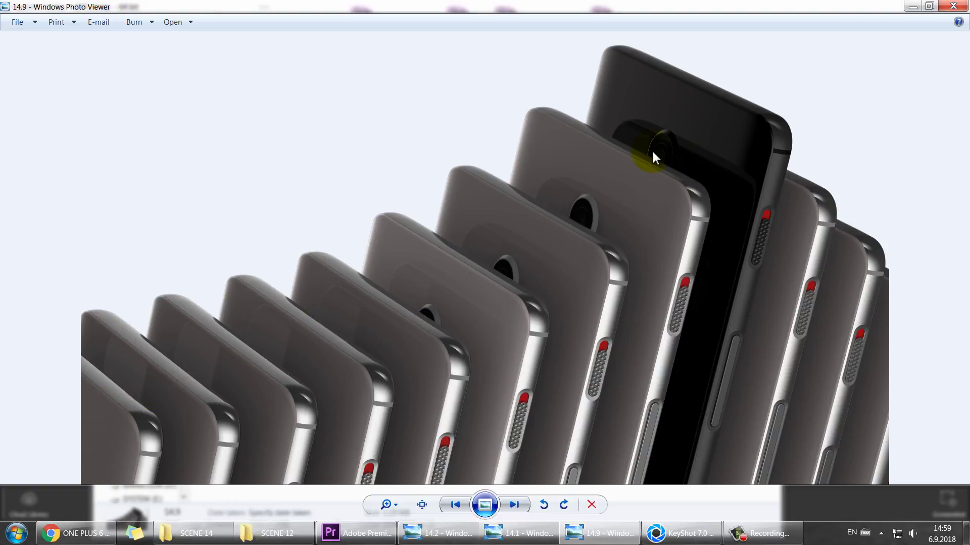
- Select the red phone's GLASS BACK part in KeyShot's Scene tree and hide it
left_click(652, 531)
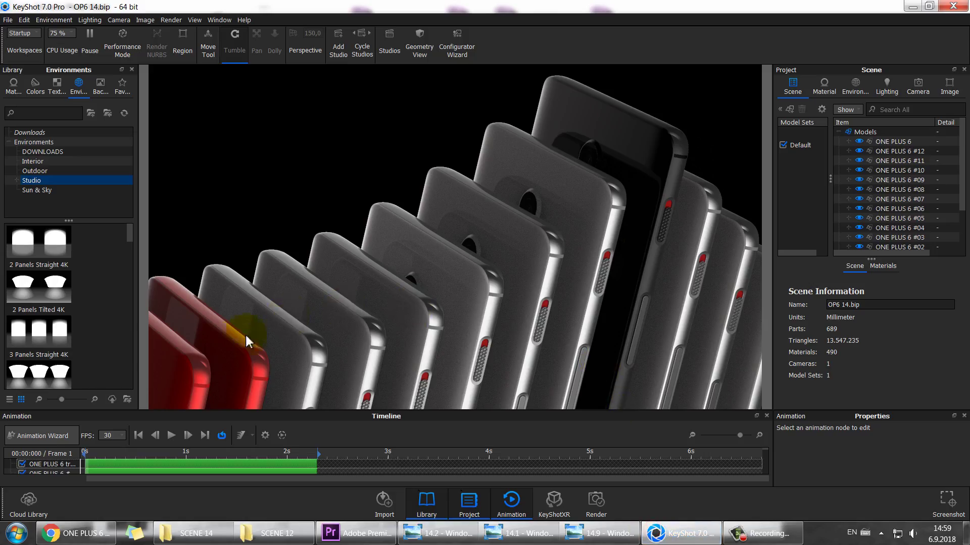
left_click(223, 351)
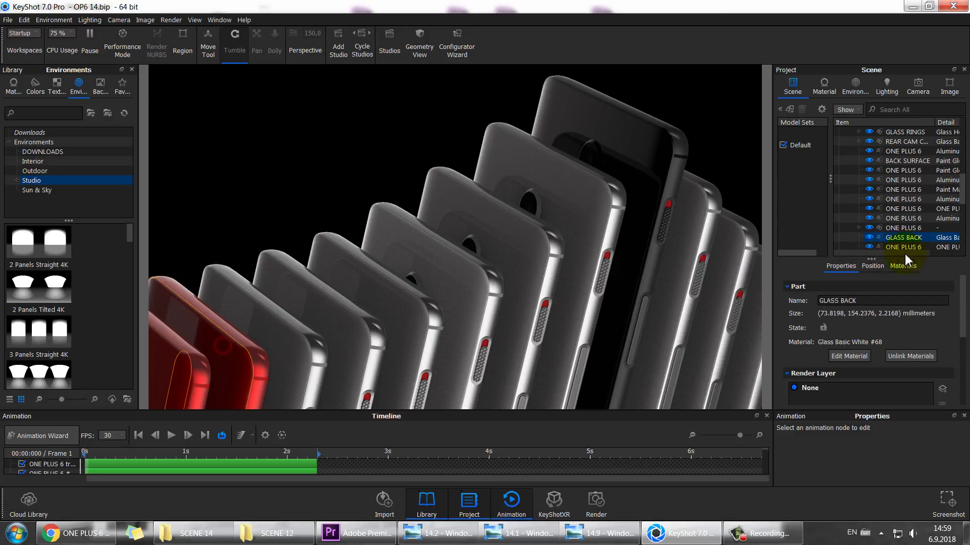
left_click(822, 253)
left_click(174, 371)
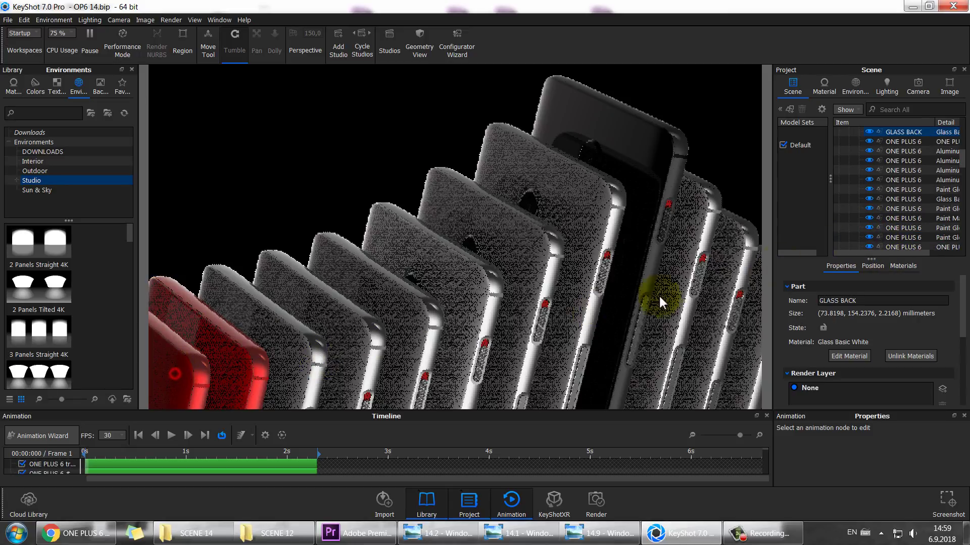
left_click(308, 361)
left_click(869, 237)
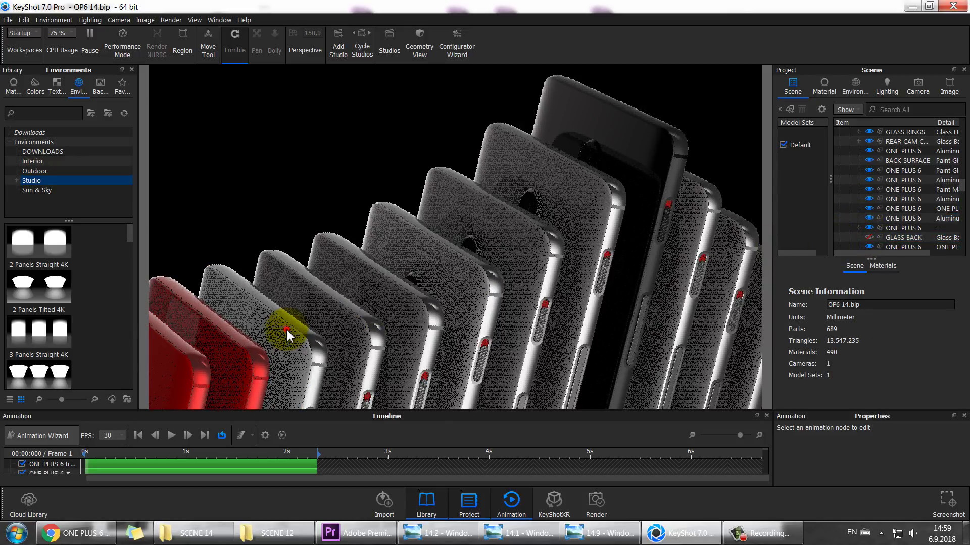
- Hide the front phone's remaining red stripe and deselect all, leaving the row silver-grey
left_click(286, 330)
left_click(314, 346)
right_click(205, 357)
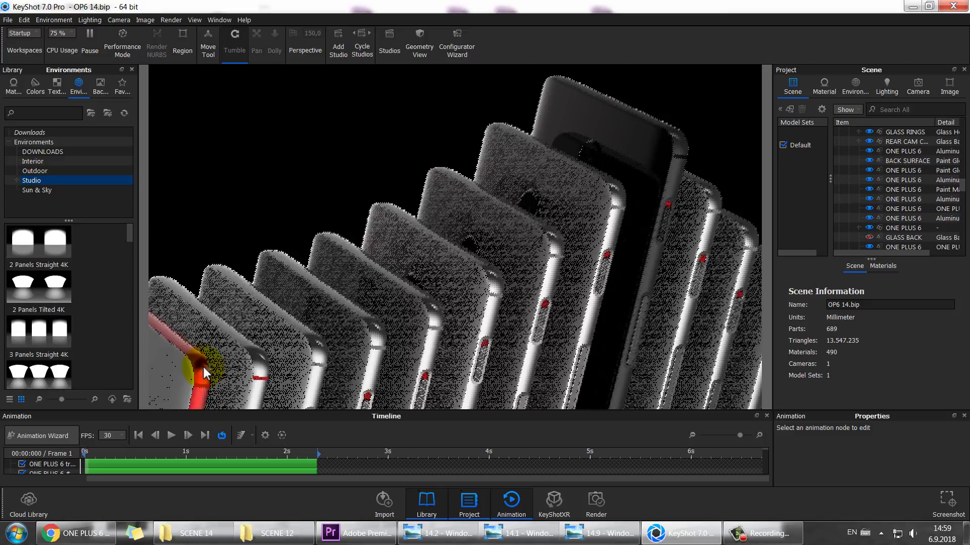
left_click(314, 358)
left_click(258, 378)
left_click(201, 385)
left_click(869, 238)
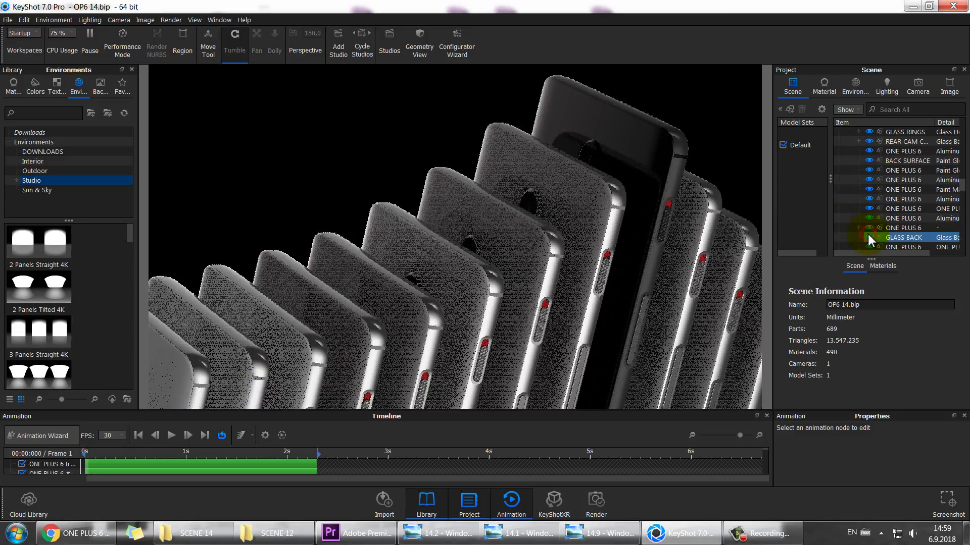
scroll(871, 212, "down", 2)
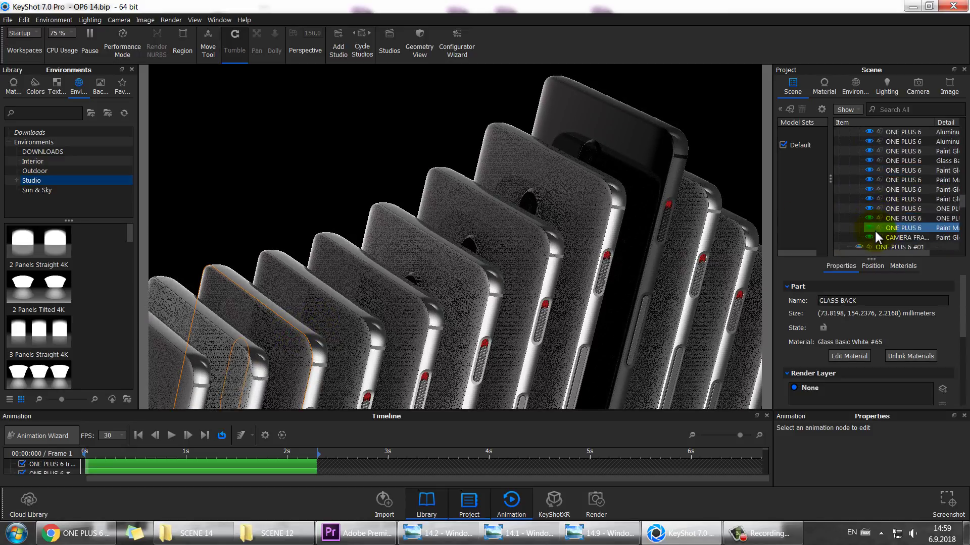
scroll(874, 229, "up", 1)
left_click(868, 208)
left_click(602, 211)
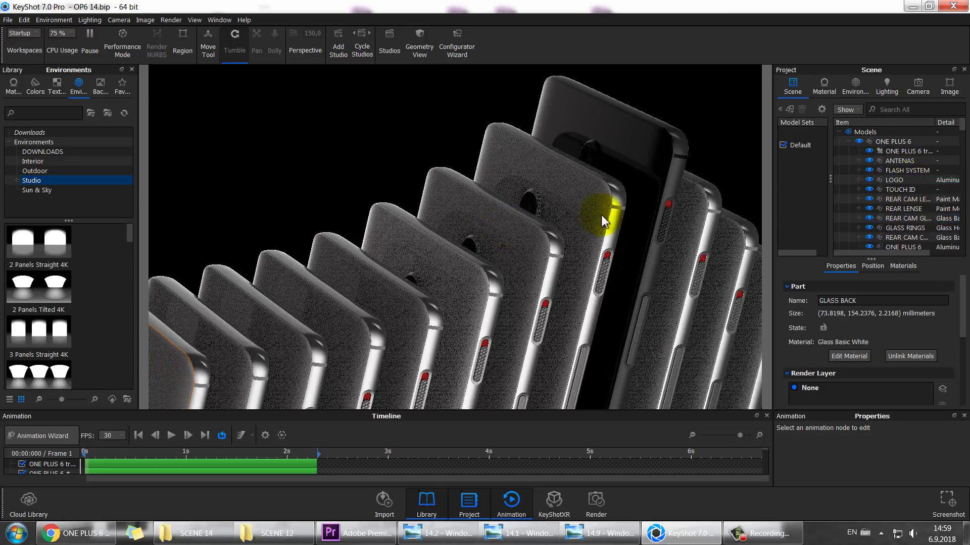
left_click(273, 201)
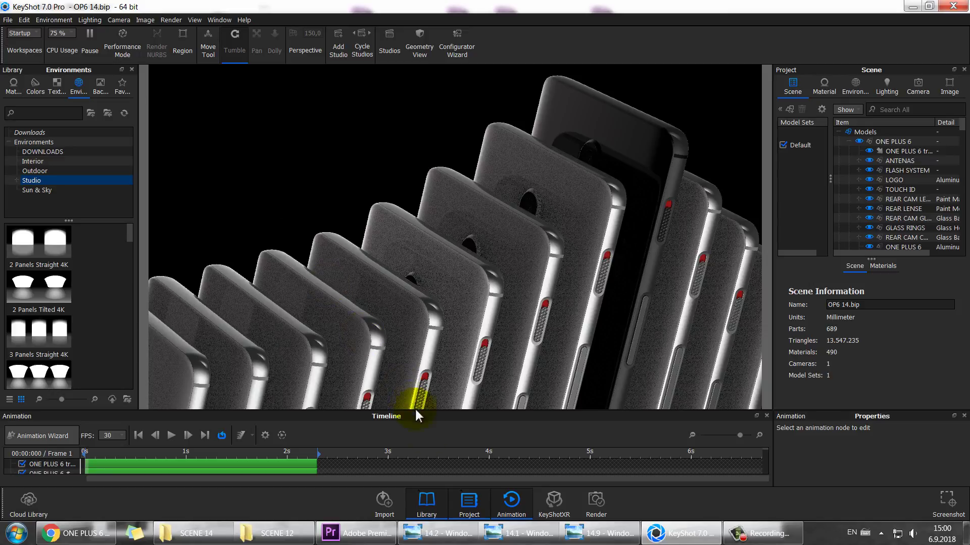
- Close the 14.1 and 14.2 viewer windows from the taskbar, then switch to KeyShot
left_click(597, 535)
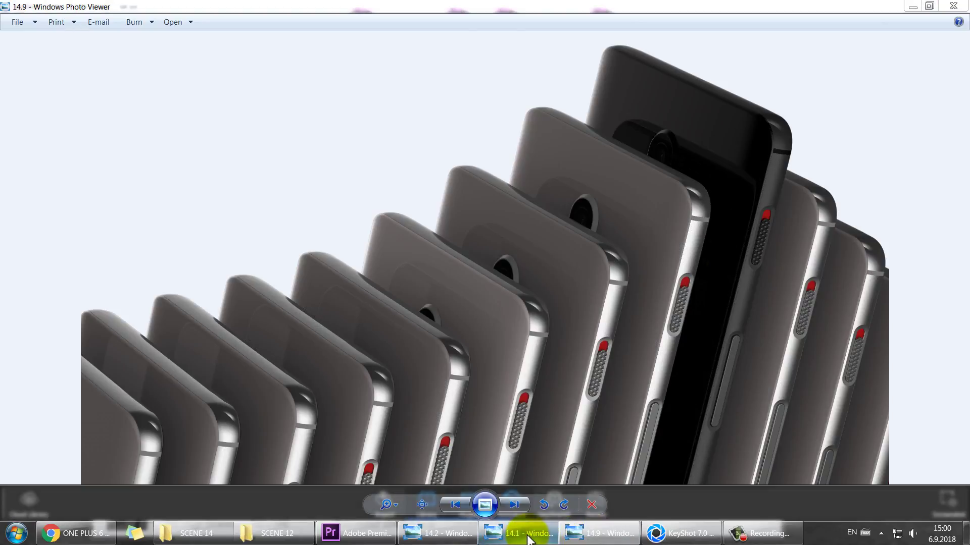
right_click(508, 534)
left_click(502, 509)
right_click(423, 533)
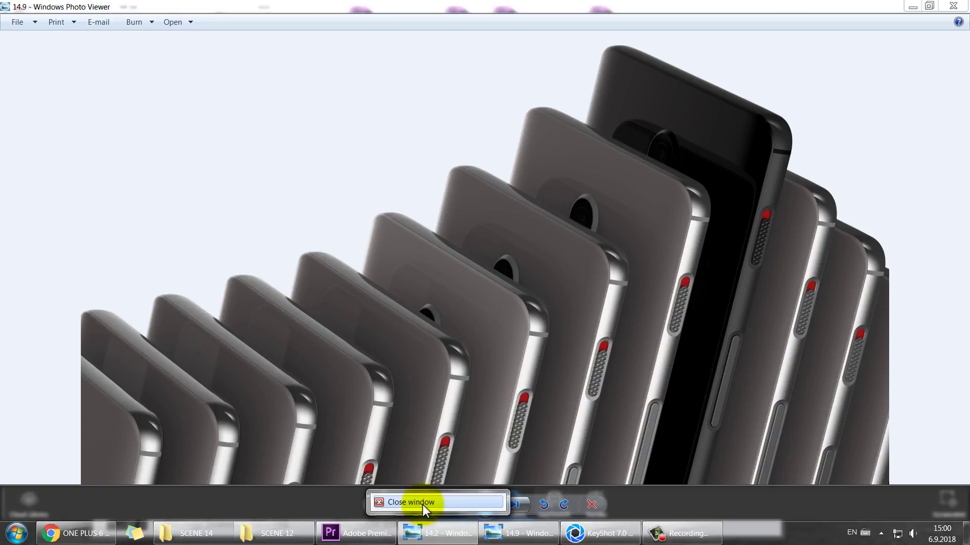
left_click(422, 504)
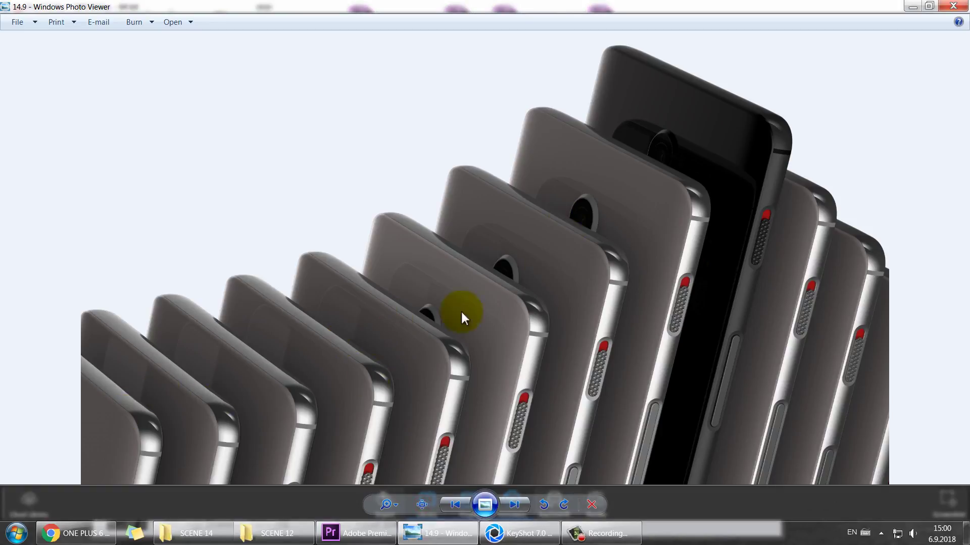
left_click(519, 534)
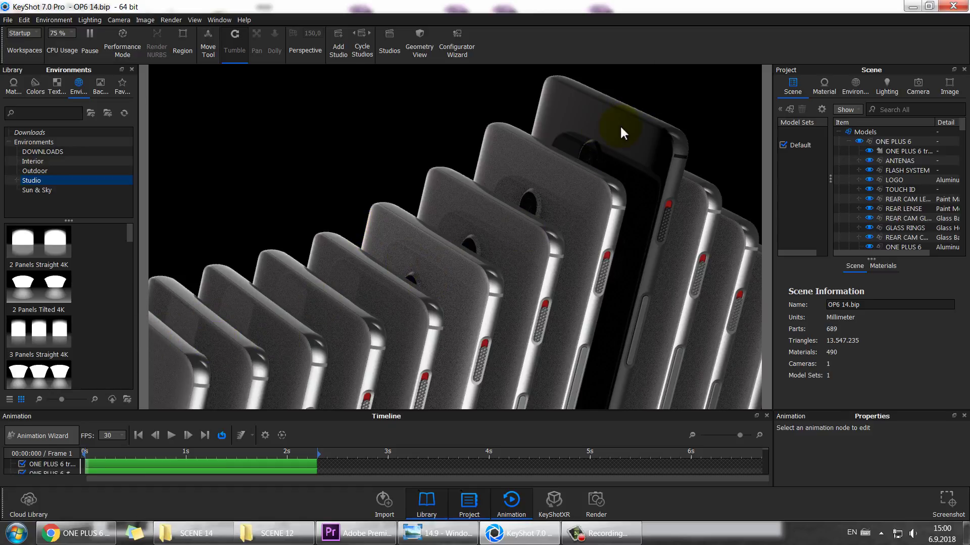
left_click(601, 512)
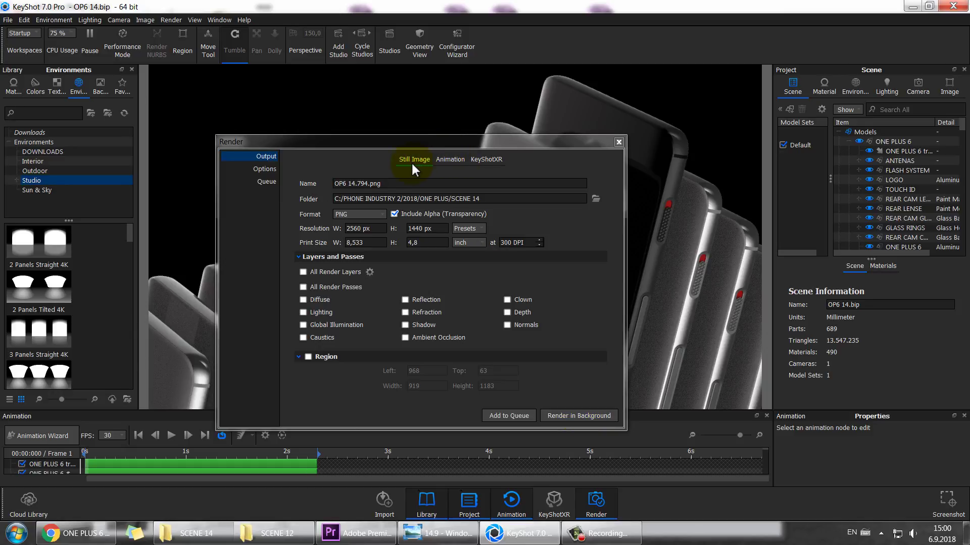
left_click(618, 142)
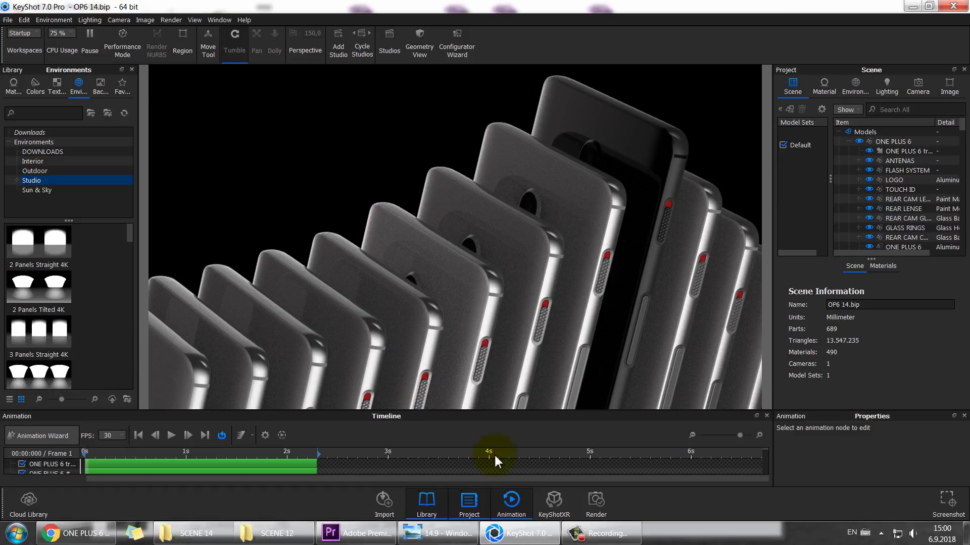
left_click(438, 534)
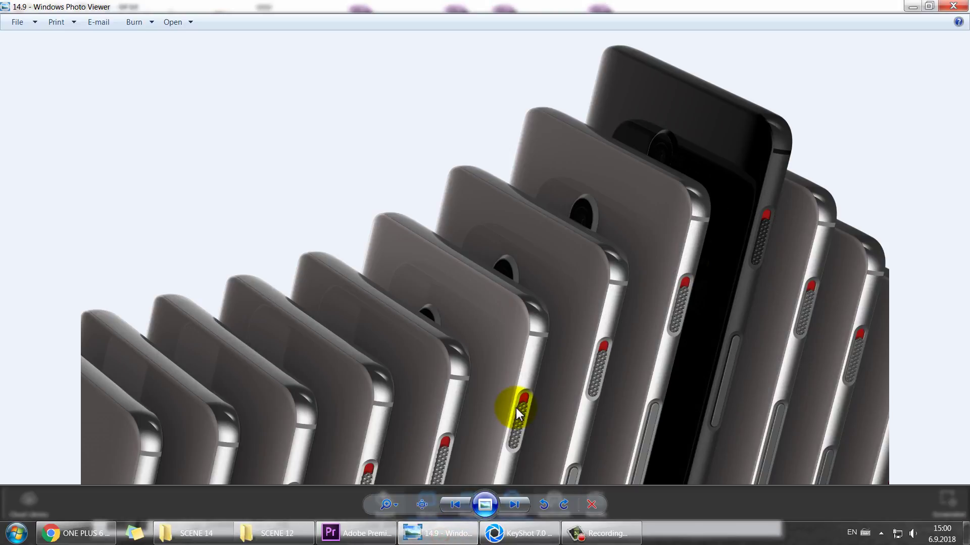
key("Right")
key("Left")
key("Left")
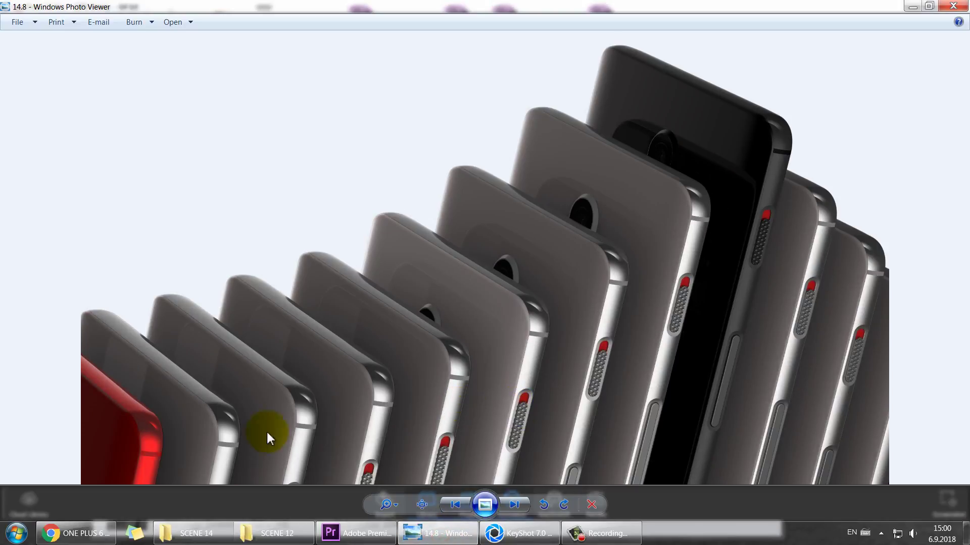
left_click(518, 534)
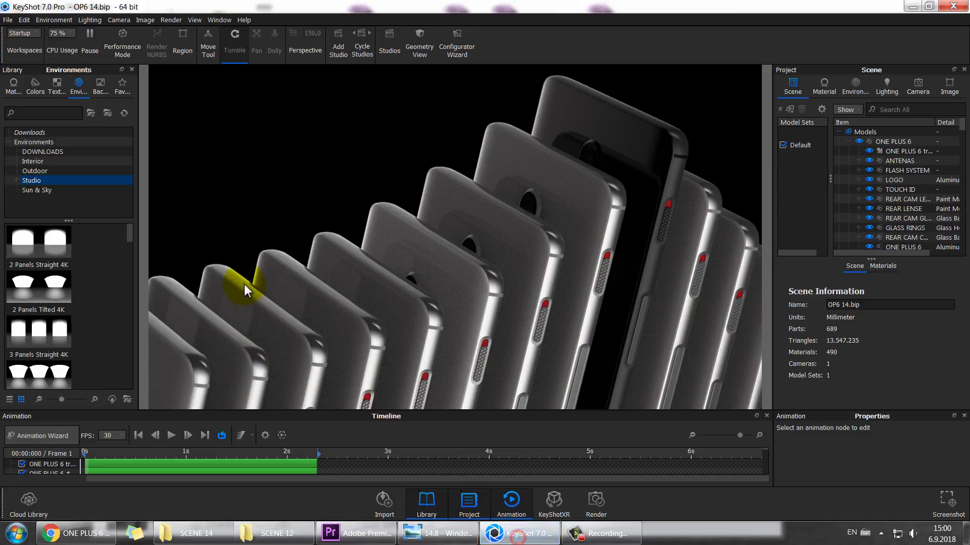
double_click(199, 362)
left_click(944, 178)
left_click(894, 117)
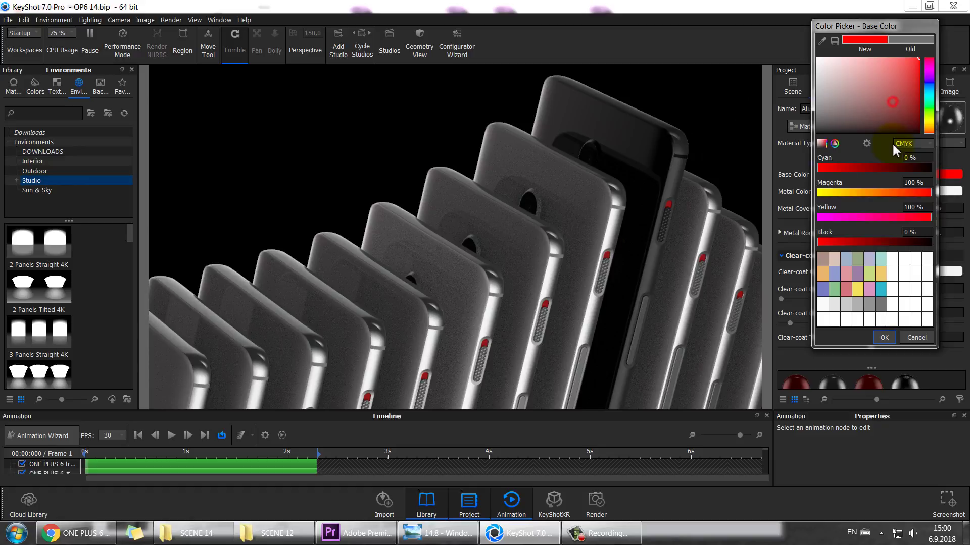
left_click(884, 337)
left_click(942, 192)
left_click(864, 121)
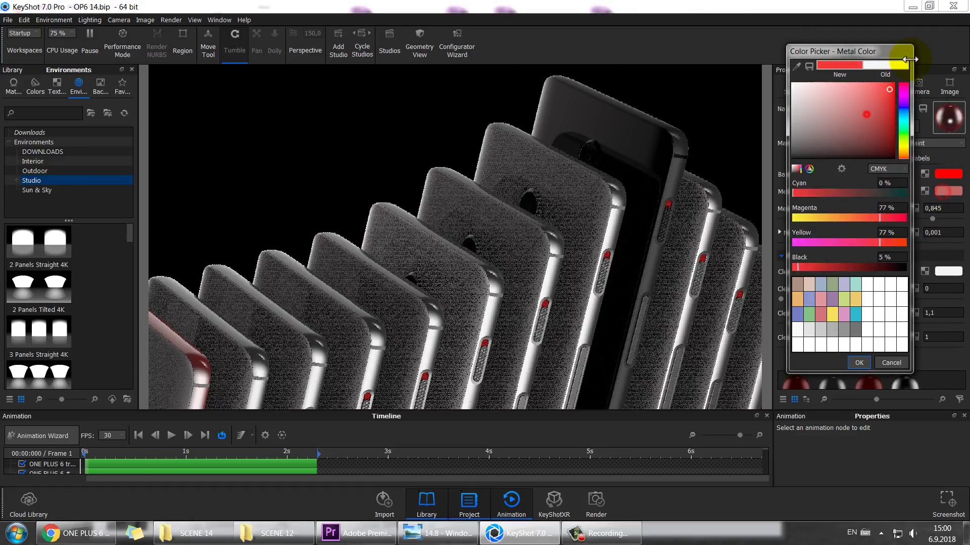
left_click(859, 363)
double_click(203, 388)
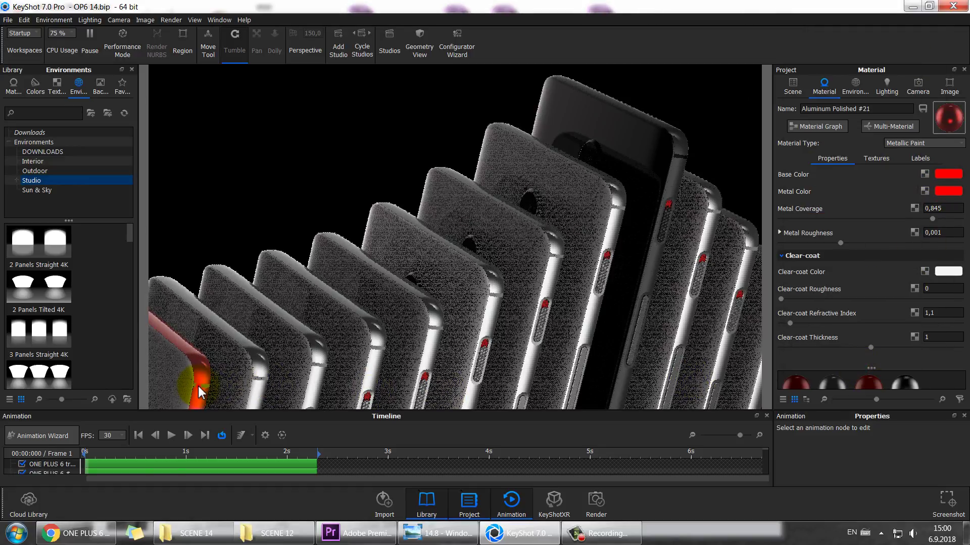
left_click(946, 174)
left_click(871, 108)
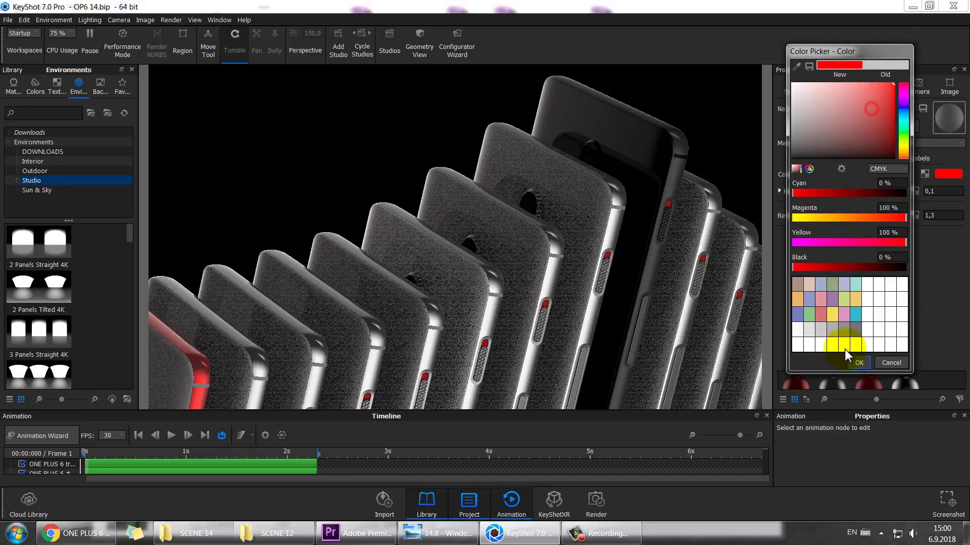
left_click(857, 362)
left_click(455, 135)
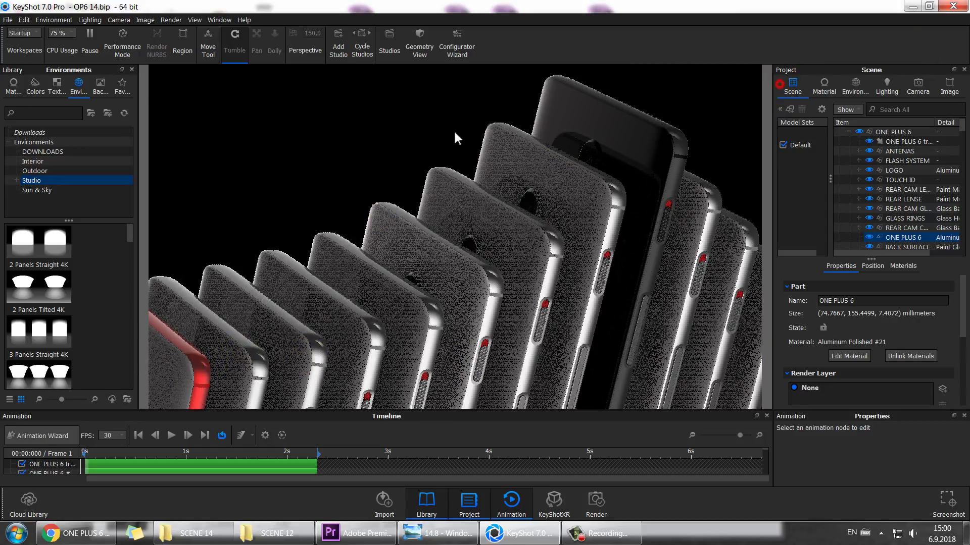
left_click(368, 134)
left_click(621, 275)
left_click(433, 336)
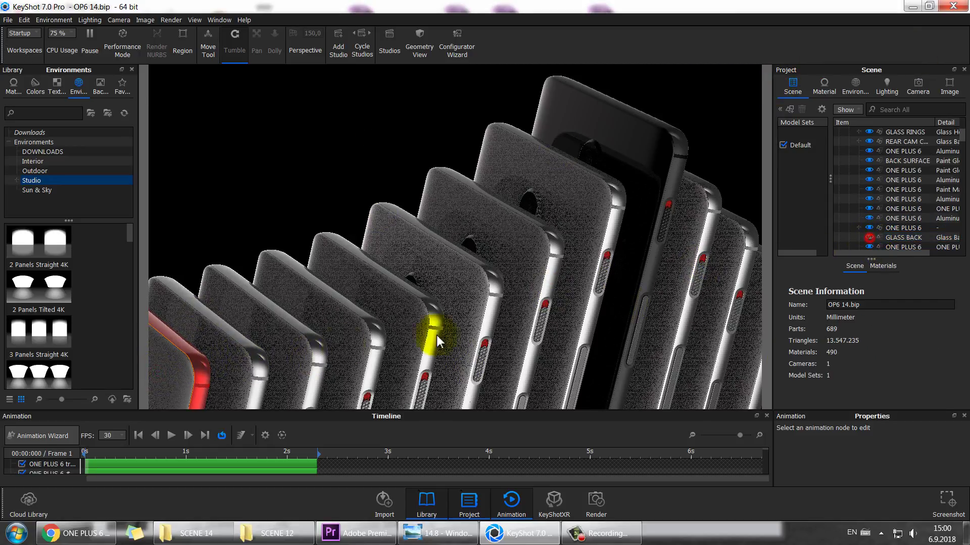
double_click(167, 372)
left_click(948, 173)
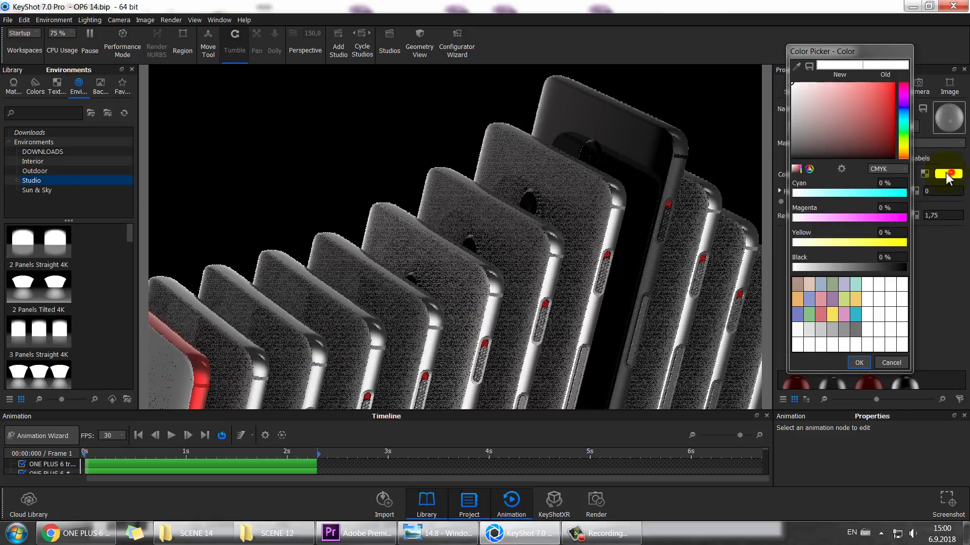
left_click(896, 64)
left_click(864, 361)
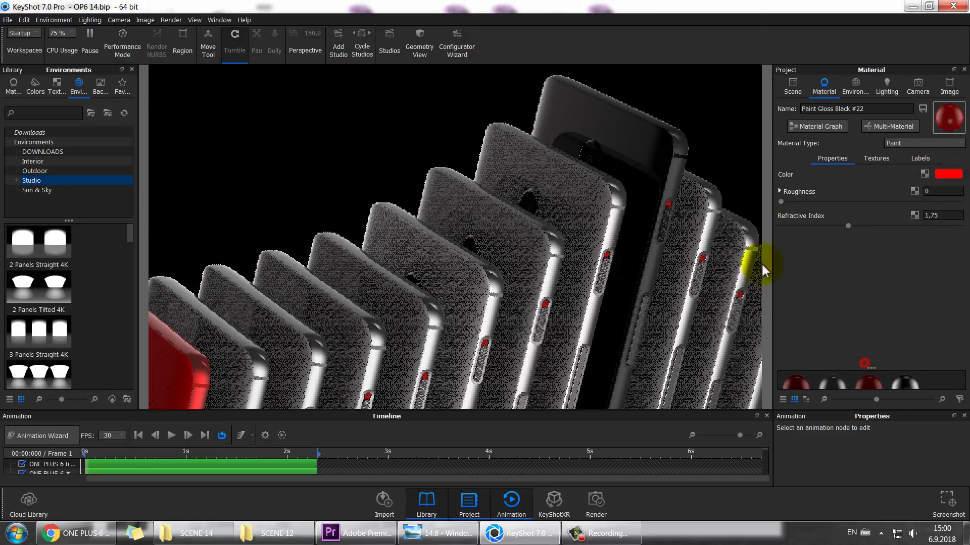
left_click(792, 86)
left_click(869, 234)
left_click(329, 174)
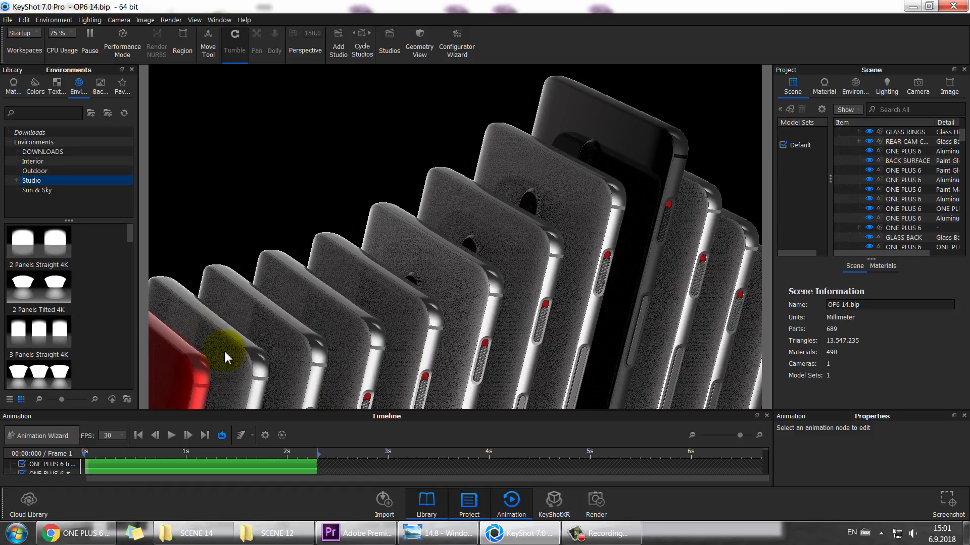
- Open KeyShot's still-image Render settings, then view render 14.8 in Photo Viewer
left_click(604, 501)
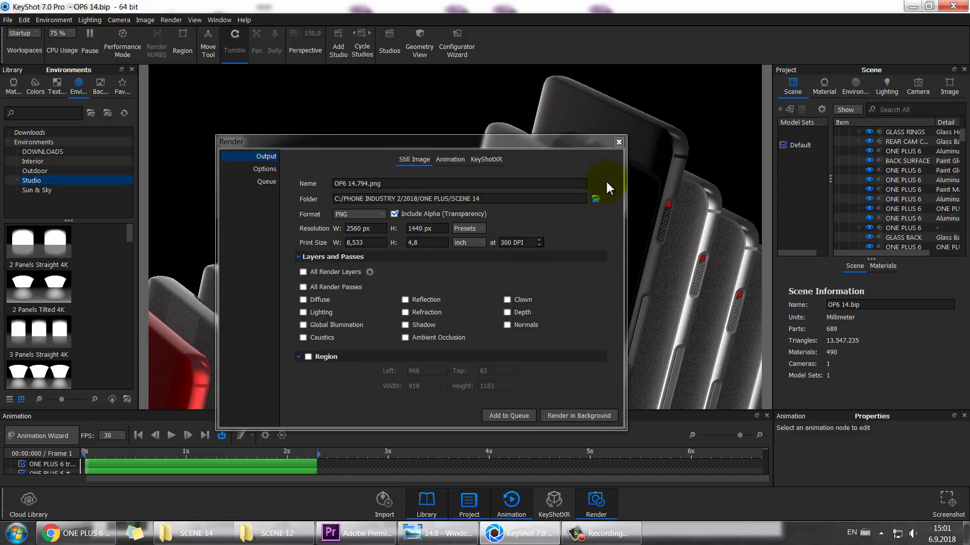
left_click(444, 533)
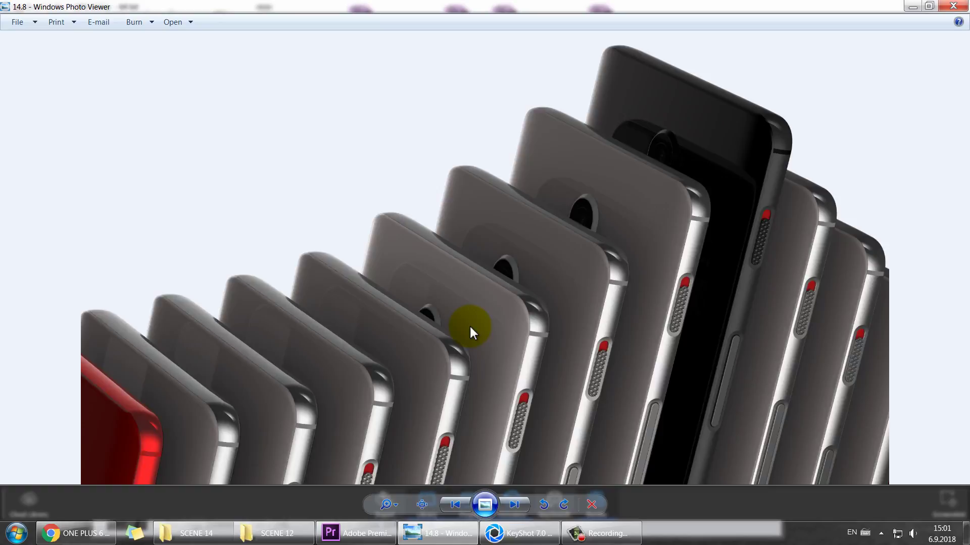
- Step back through the renders in Photo Viewer from 14.7 to 14.1, where nearly every phone is red
key("Left")
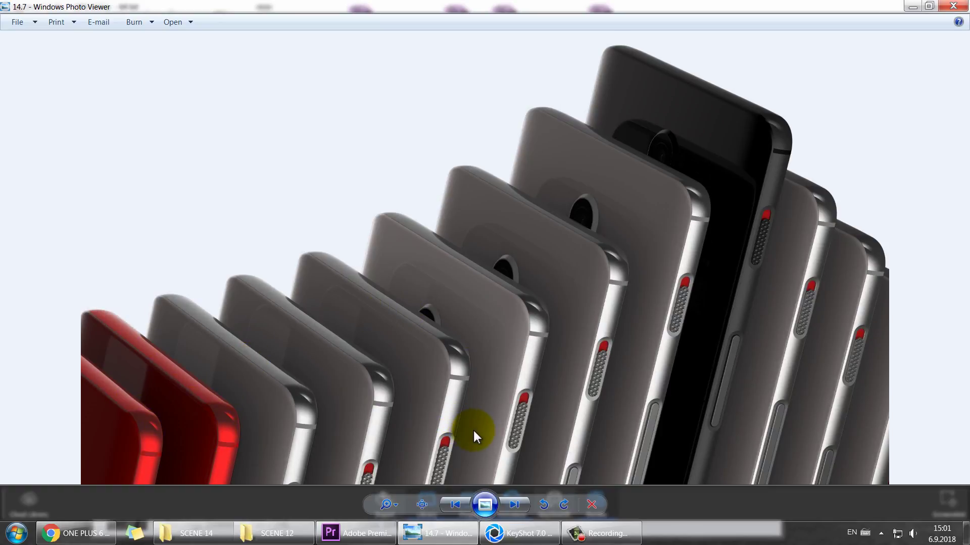
key("Left")
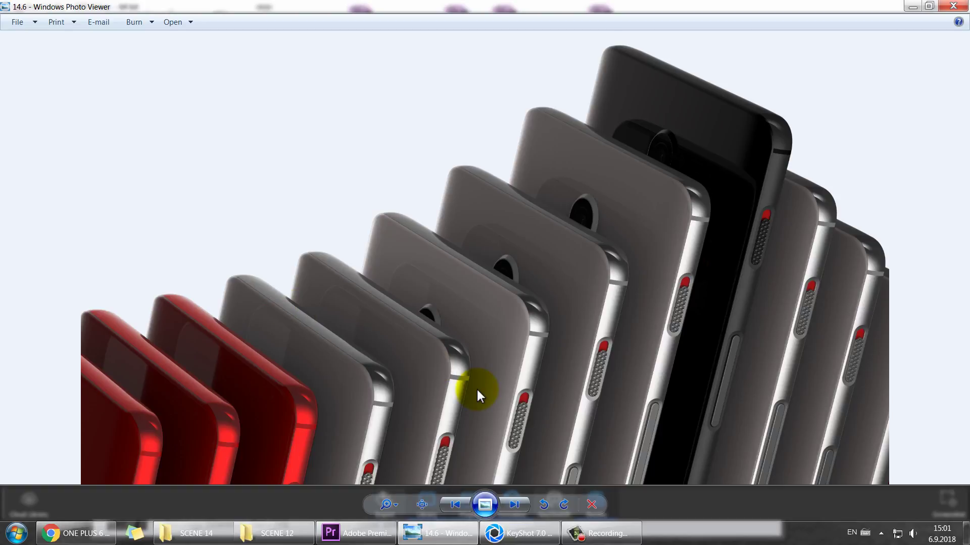
key("Left")
key("Left")
key("Left")
key("Left")
key("Left")
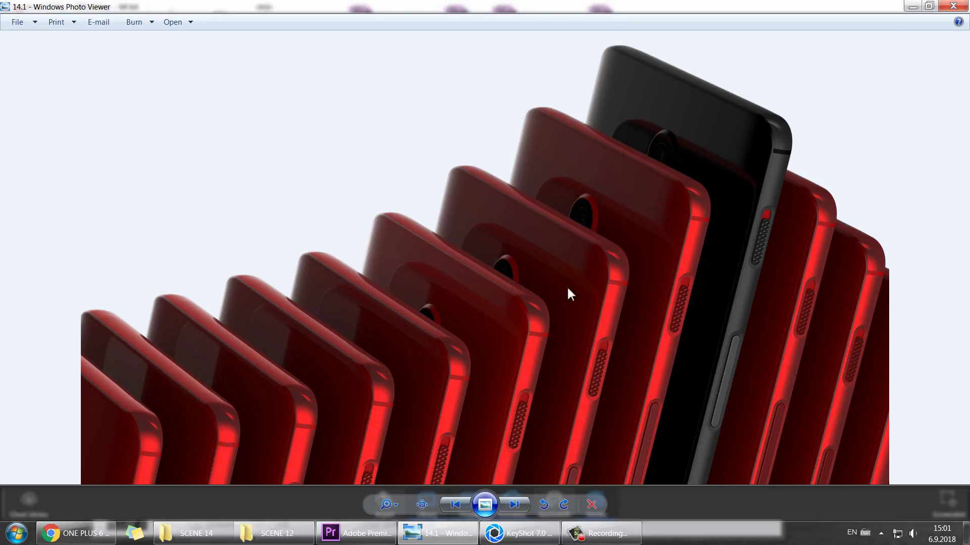
- Bring the KeyShot OP6 14 scene forward, close the render settings and re-angle the phone row
left_click(520, 533)
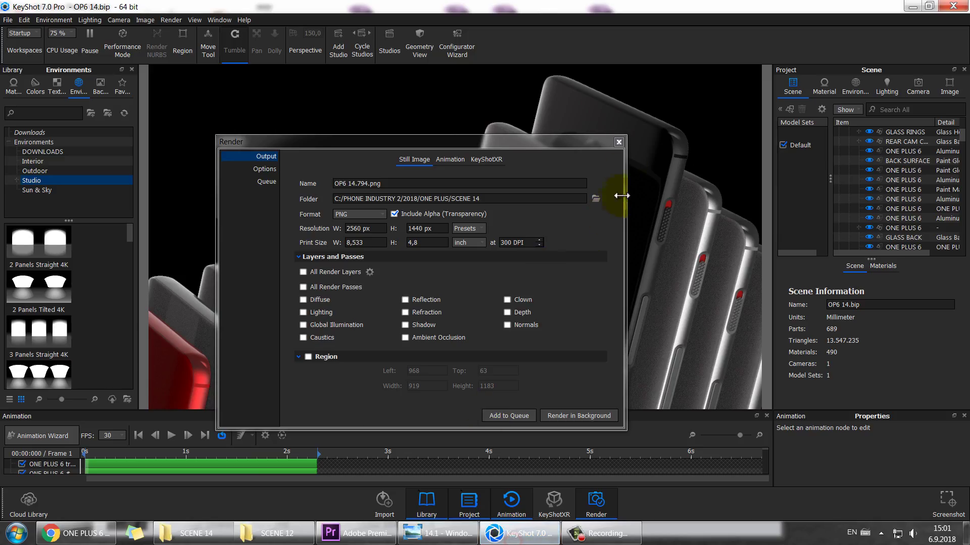
left_click(615, 140)
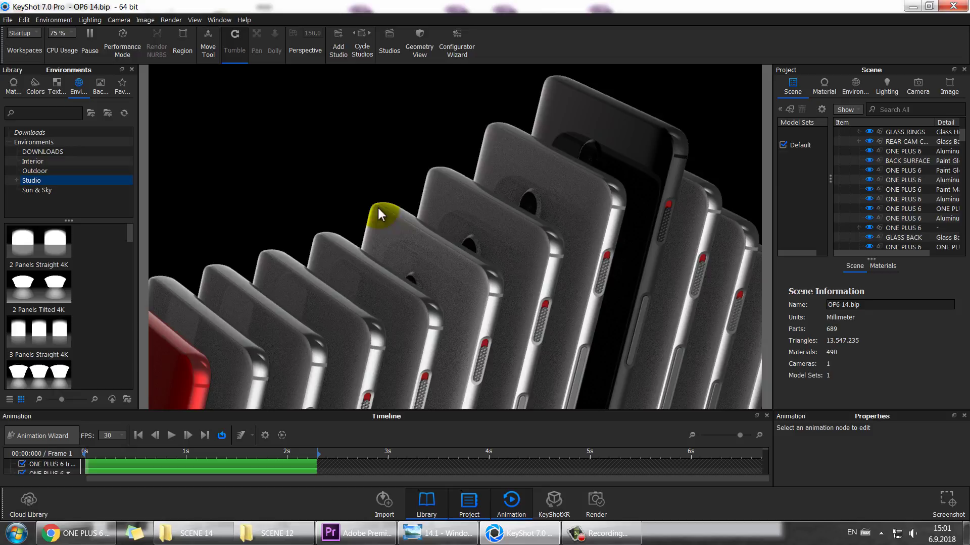
left_click_drag(252, 354, 265, 378)
- Select the red phone's GLASS BACK part and hide it
left_click(223, 361)
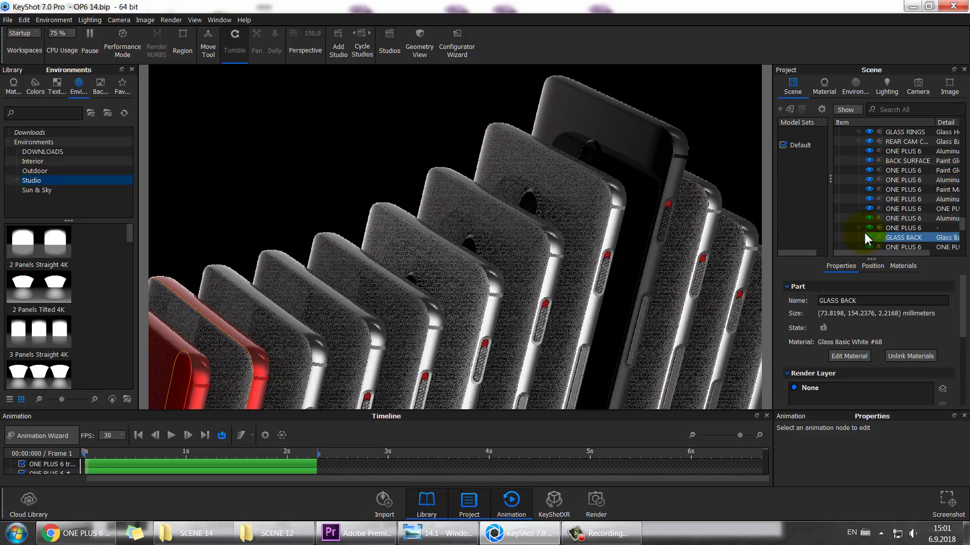
left_click(869, 237)
left_click(177, 362)
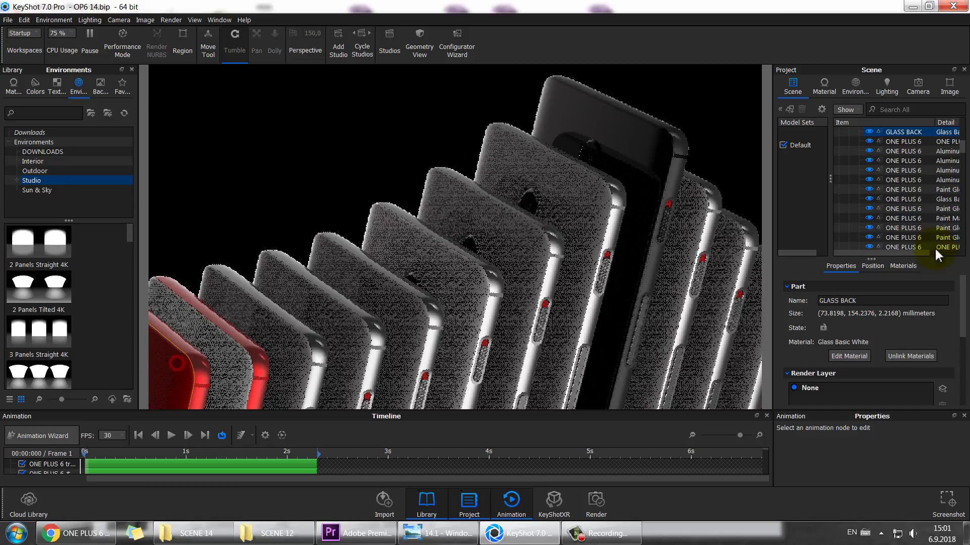
left_click(869, 132)
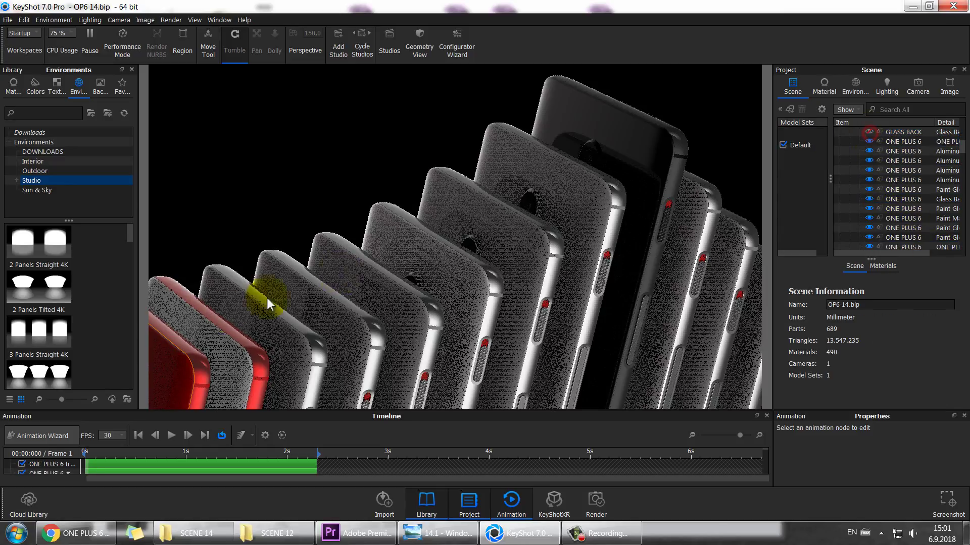
- Browse the ONE PLUS 6 parts (ANTENAS, BACK SURFACE, #01 group) and toggle GLASS BACK visibility
left_click(220, 347)
left_click(859, 171)
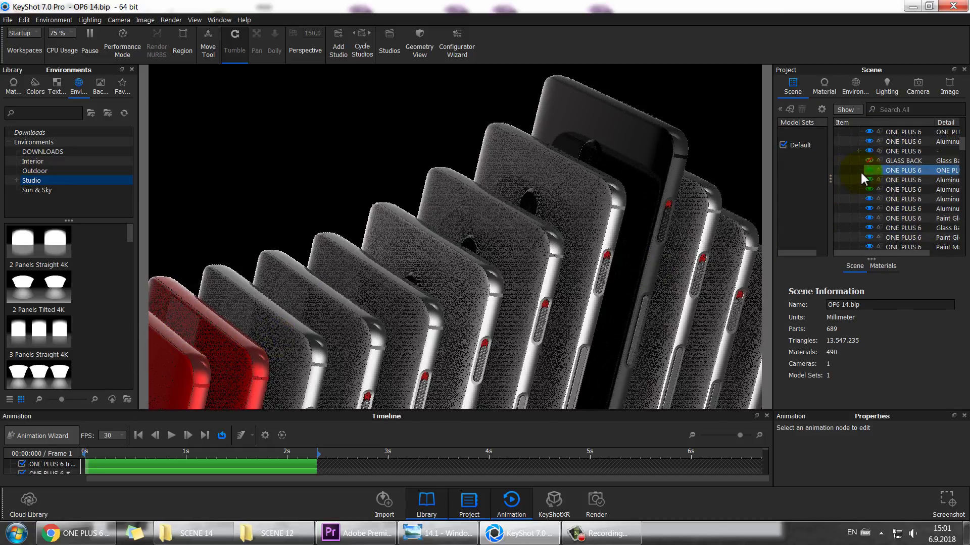
left_click(870, 162)
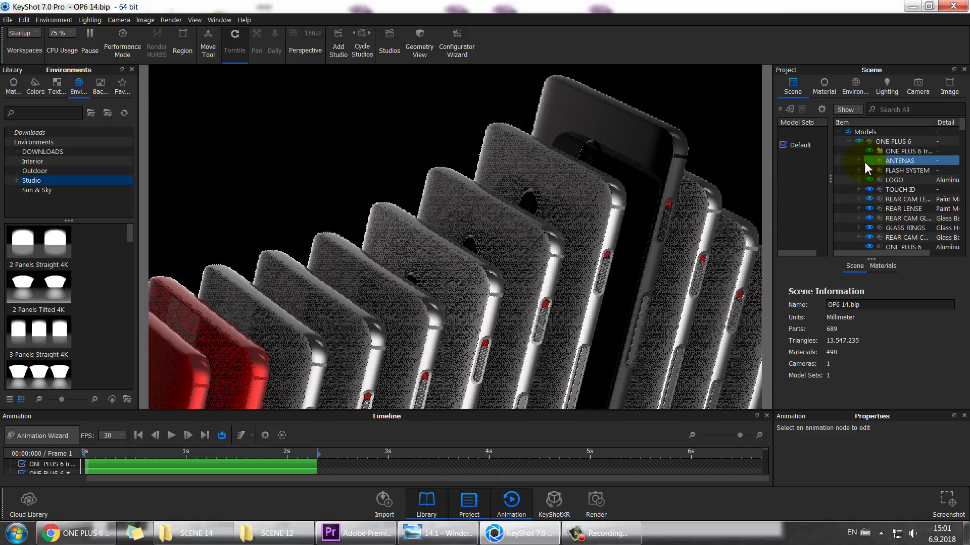
scroll(853, 171, "down", 2)
left_click(858, 189)
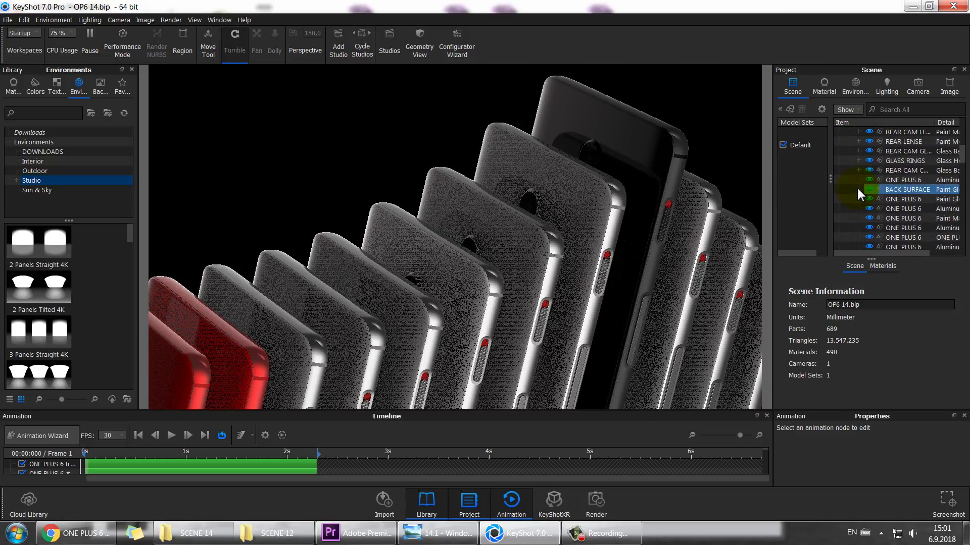
left_click(856, 190)
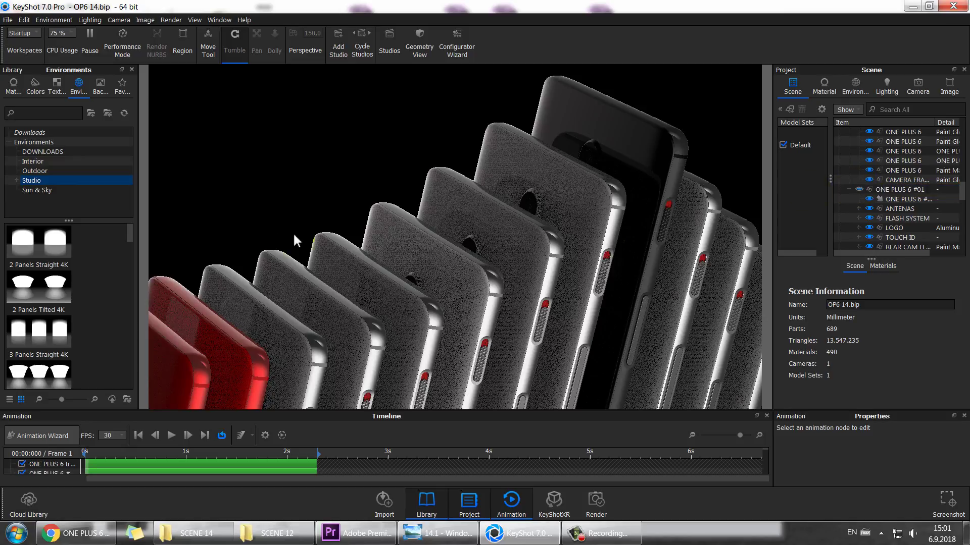
left_click(389, 217)
left_click(888, 199)
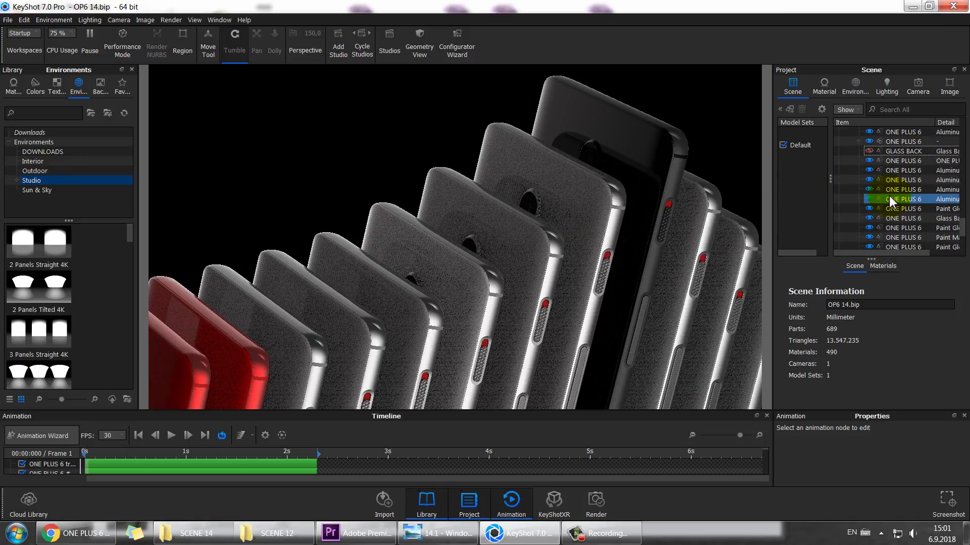
left_click(869, 150)
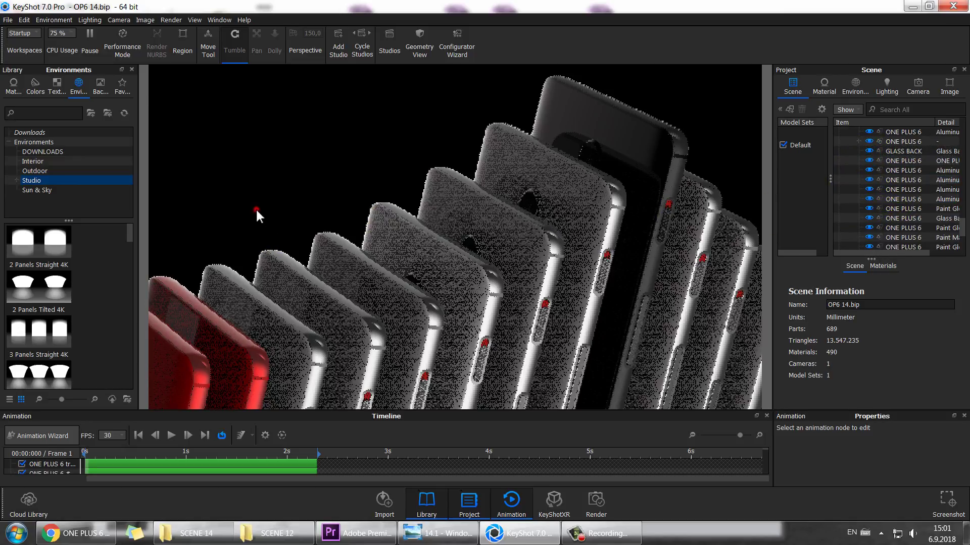
- Paste the copied material onto the red phone, then check and close the render settings
left_click(228, 275)
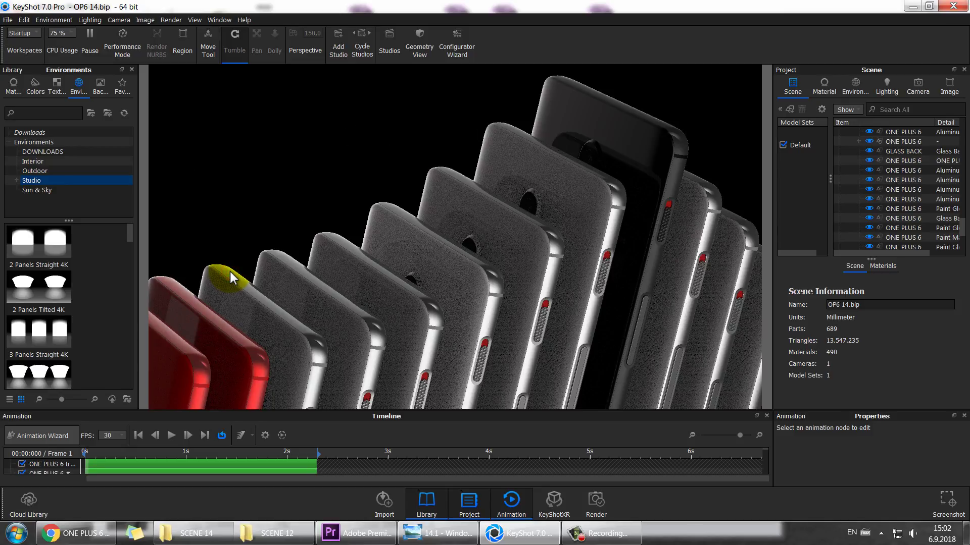
left_click(177, 277, "shift")
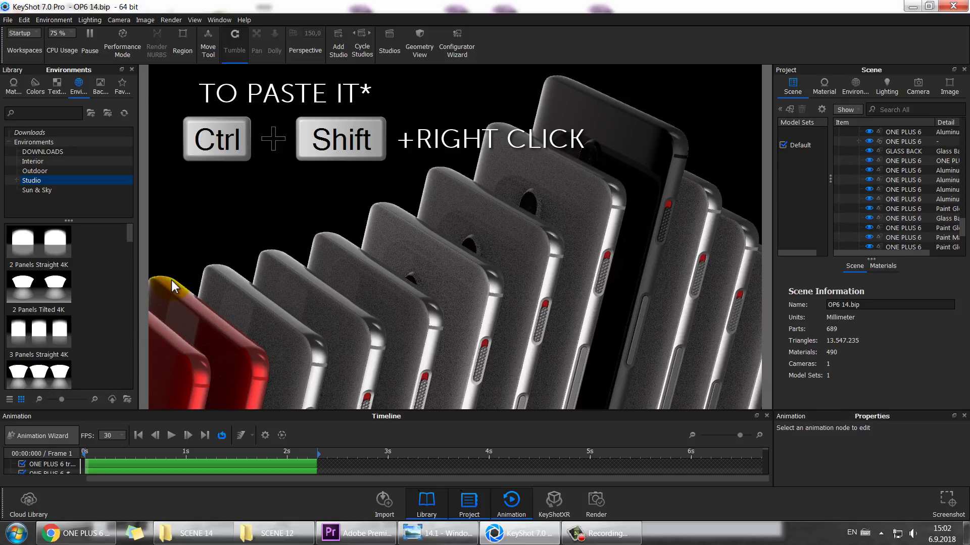
right_click(171, 280, "ctrl+shift")
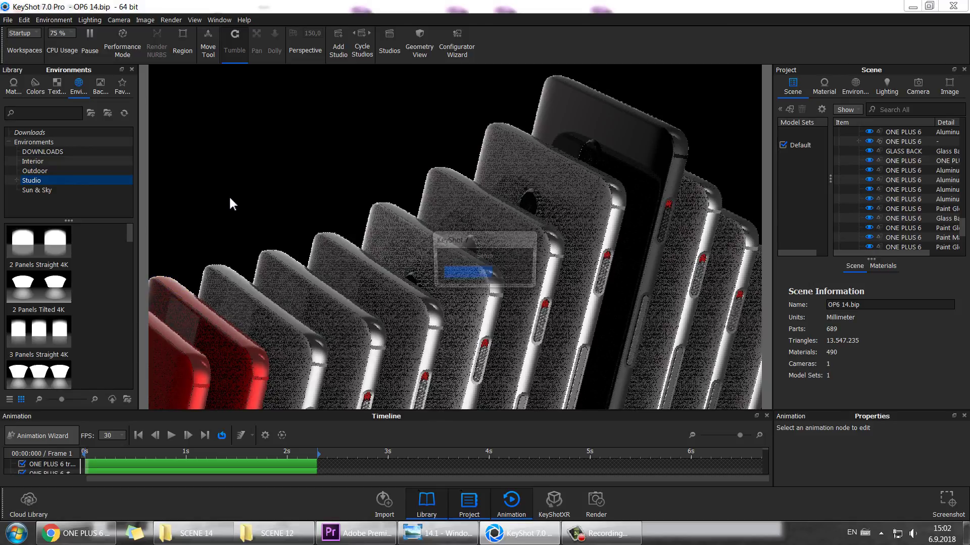
left_click(596, 501)
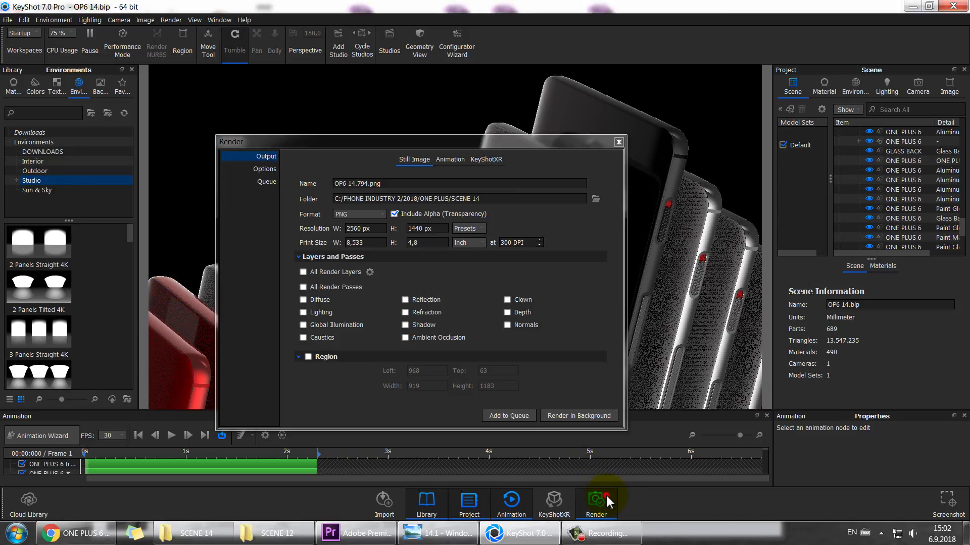
left_click(619, 142)
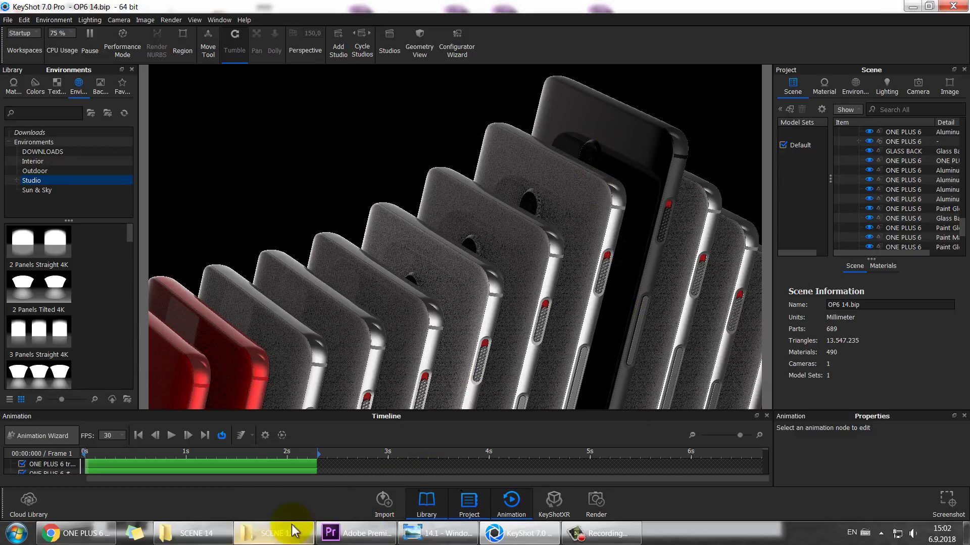
- Open render 14.1 from the SCENE 14 folder in Photo Viewer
left_click(206, 534)
left_click(384, 435)
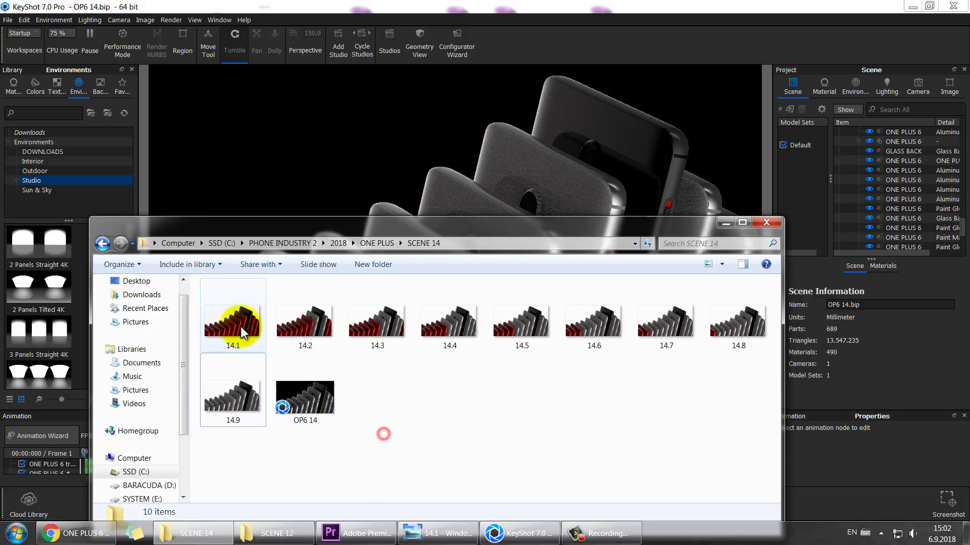
double_click(233, 323)
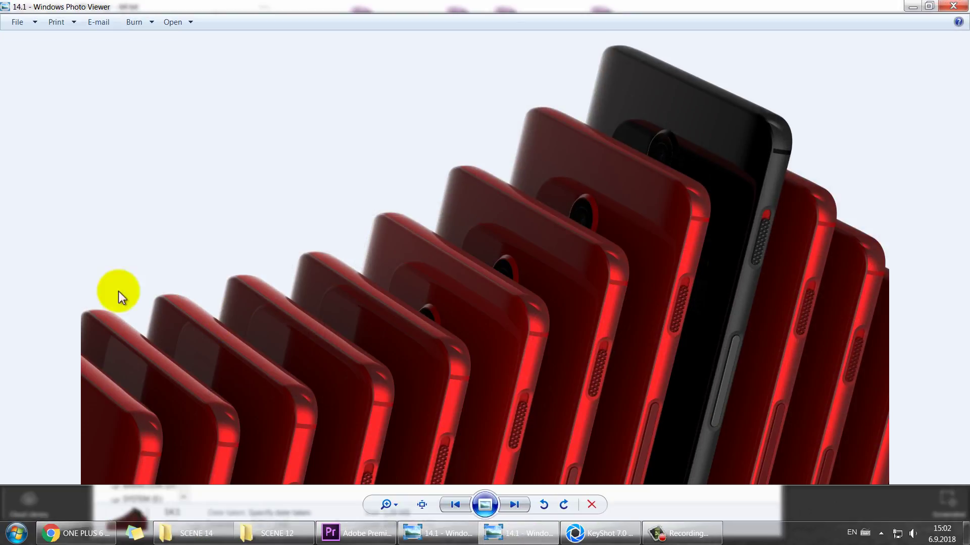
- Flip forward and back through frames 14.1 to 14.8 to compare them
key("Right")
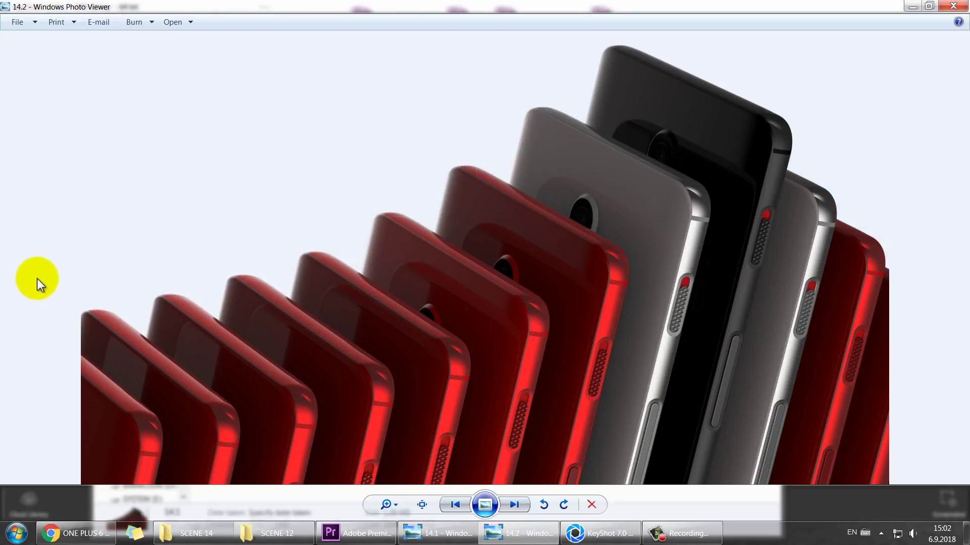
key("Right")
key("Right")
key("Right")
key("Right")
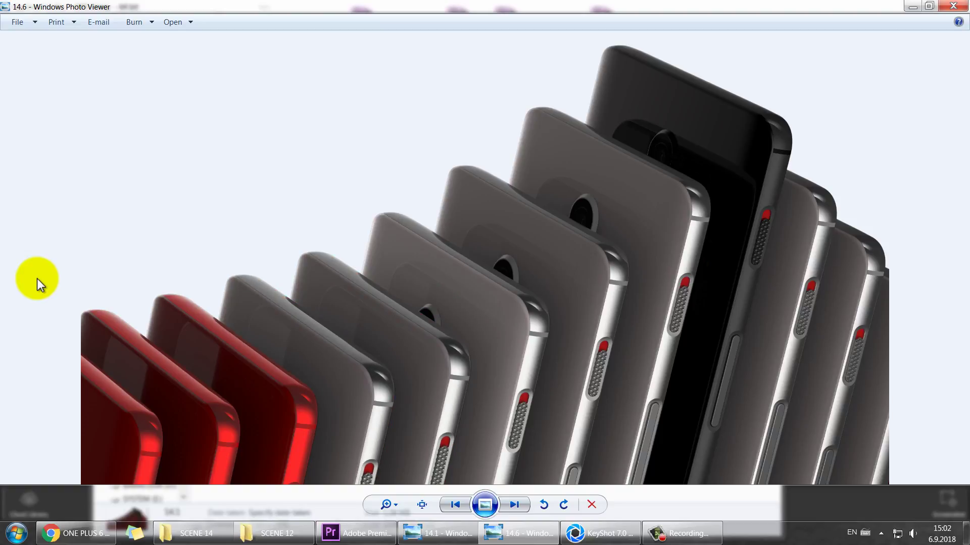
key("Right")
key("Right")
key("Right")
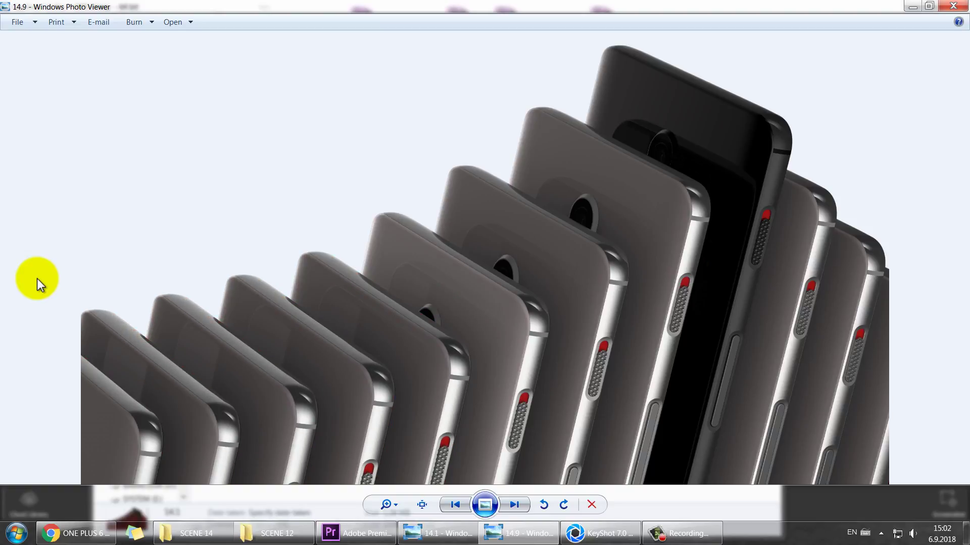
key("Left")
key("Left")
key("Left")
key("Left")
key("Left")
key("Left")
key("Left")
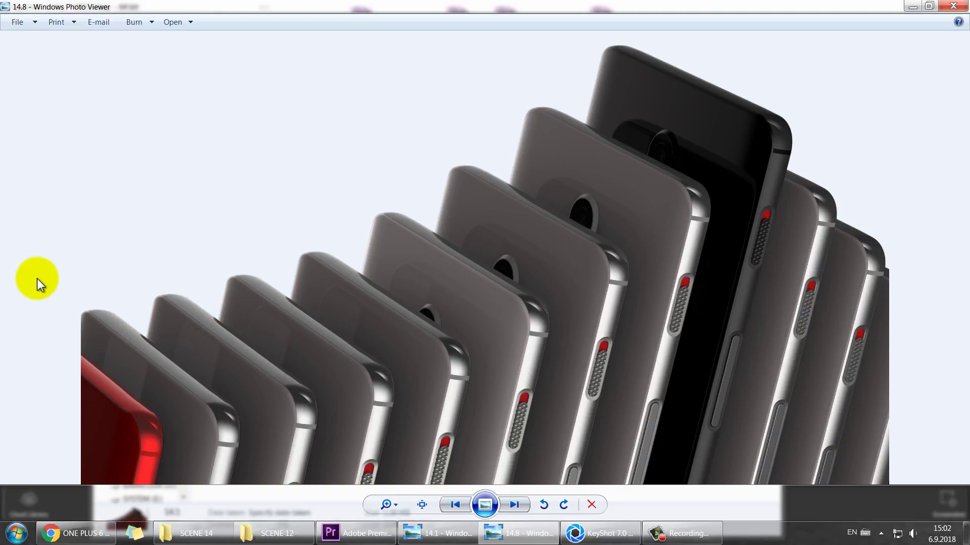
key("Left")
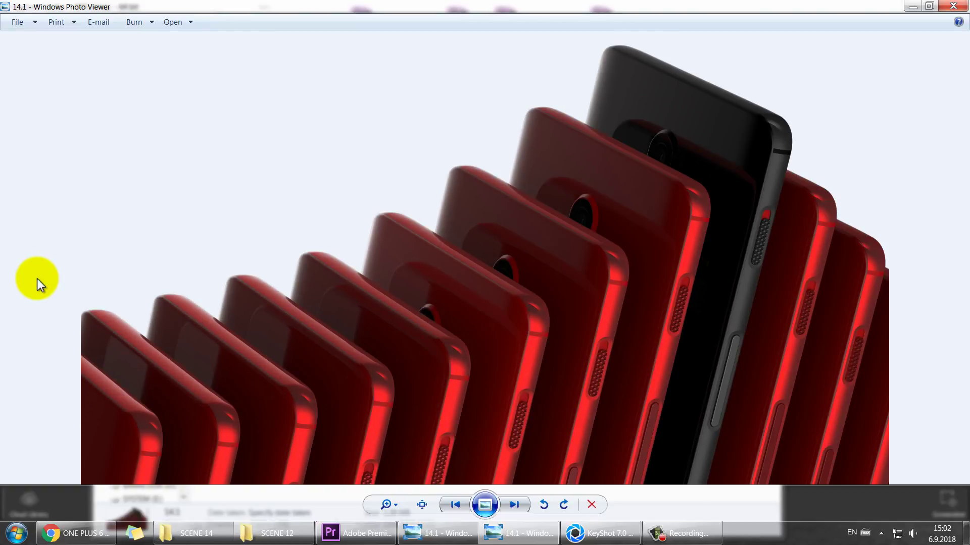
key("Right")
key("Right")
key("Right")
key("Right")
key("Right")
key("Right")
key("Right")
key("Right")
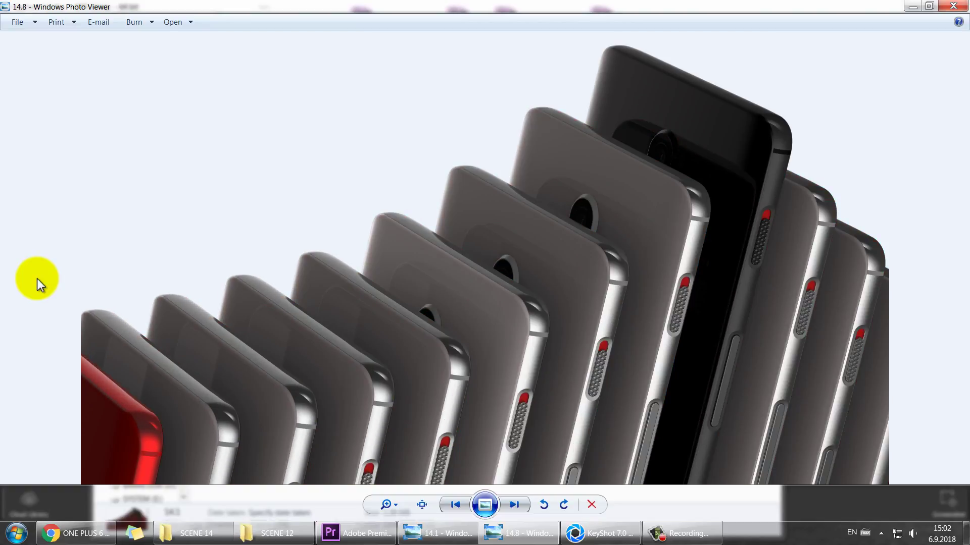
key("Left")
key("Left")
key("Left")
key("Left")
key("Left")
key("Left")
key("Left")
key("Left")
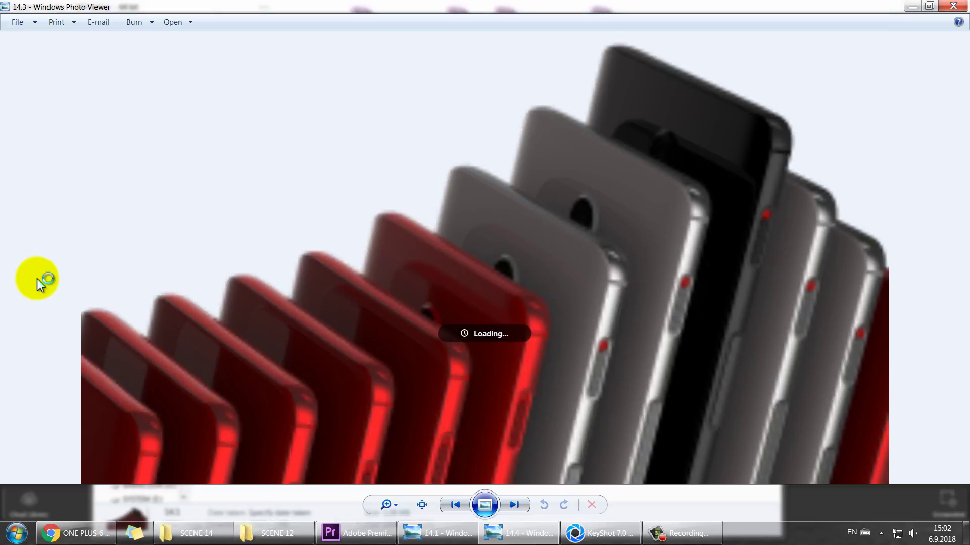
- Return to the SCENE 14 folder and check the selection of renders 14.1 to 14.9
left_click(954, 6)
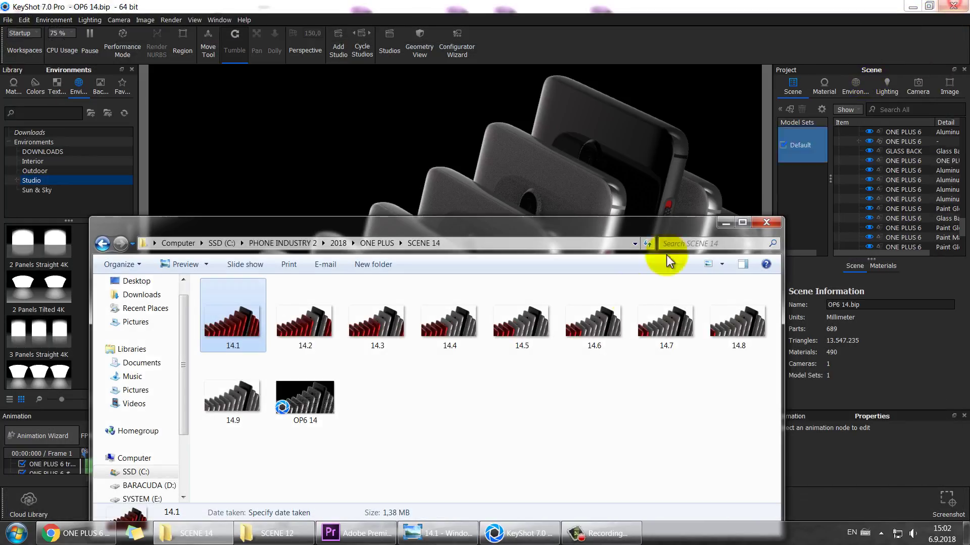
left_click(217, 333)
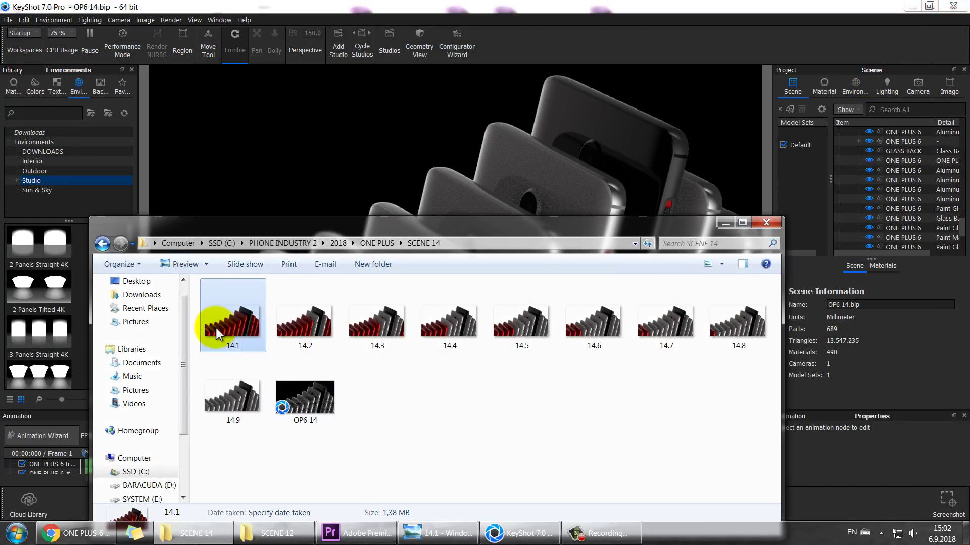
left_click(233, 396, "shift")
left_click(233, 397)
left_click(546, 438)
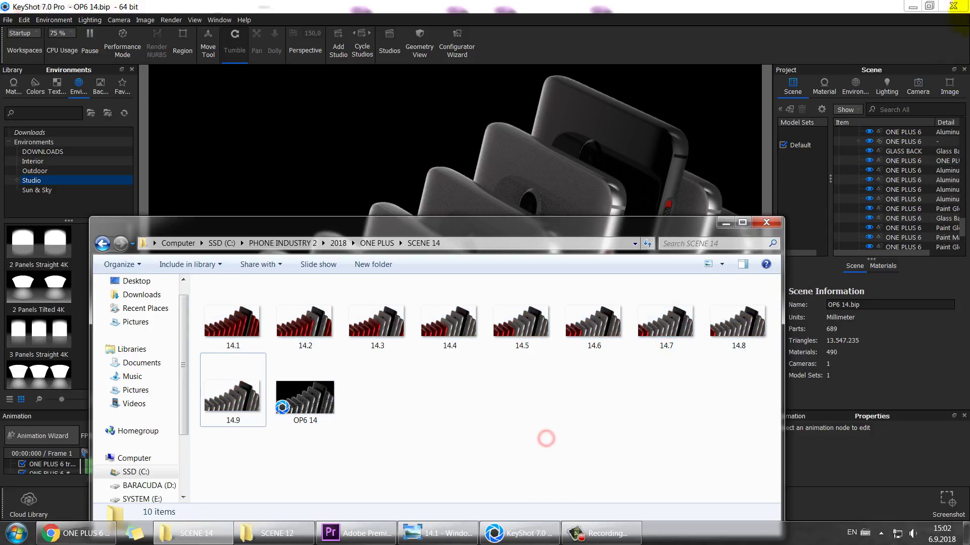
- Quit KeyShot and switch to the Premiere Pro ONE PLUS 6 project
left_click(953, 6)
left_click(509, 270)
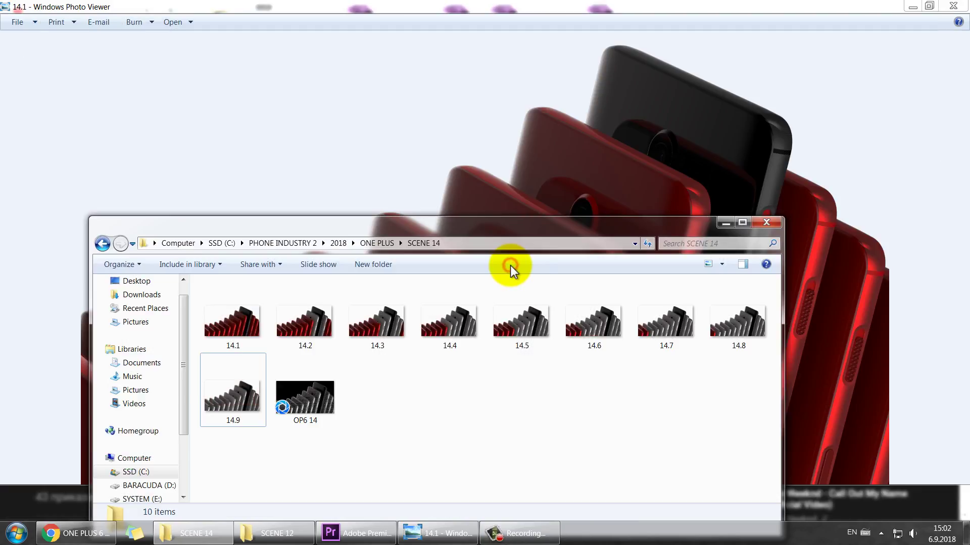
left_click(347, 533)
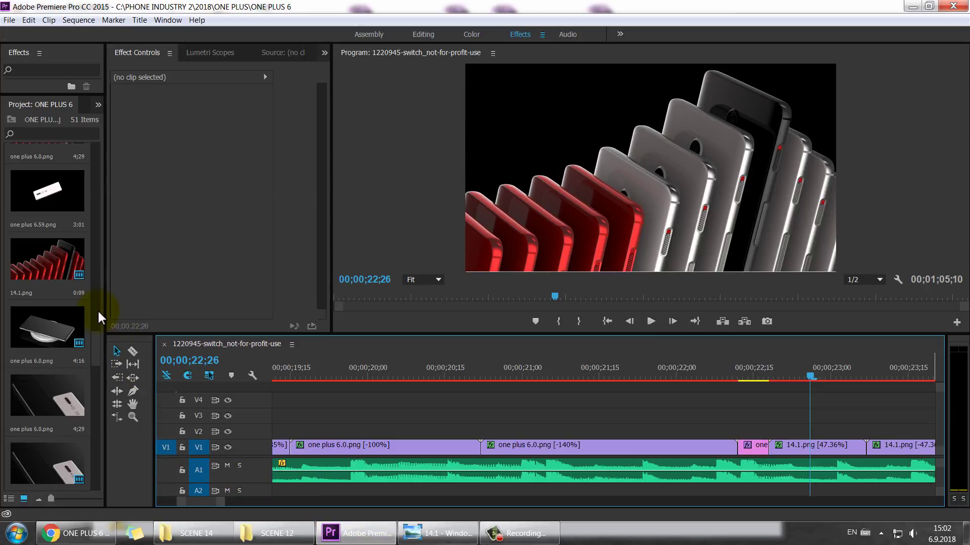
- Widen the Project bin into a thumbnail grid and open the Import dialog
left_click_drag(104, 299, 230, 292)
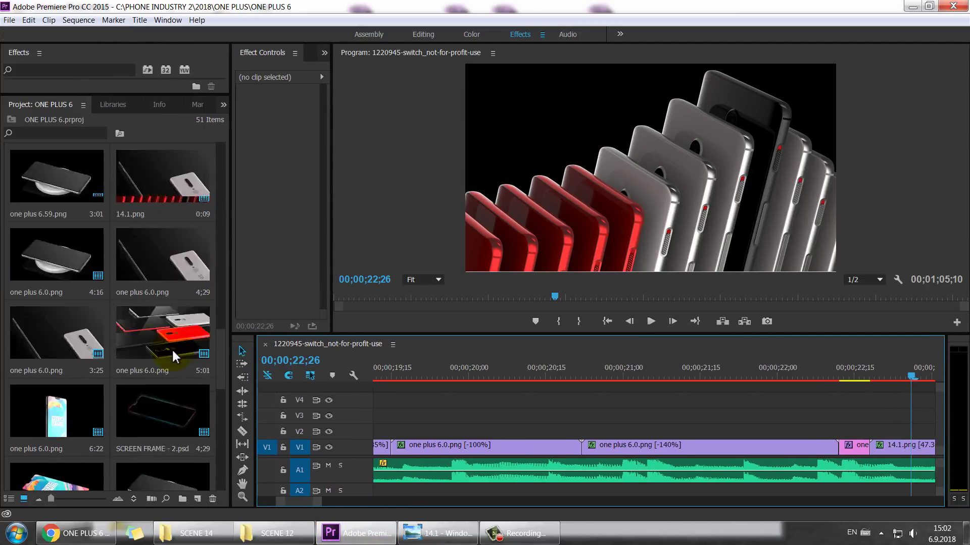
scroll(174, 356, "down", 10)
left_click(159, 438)
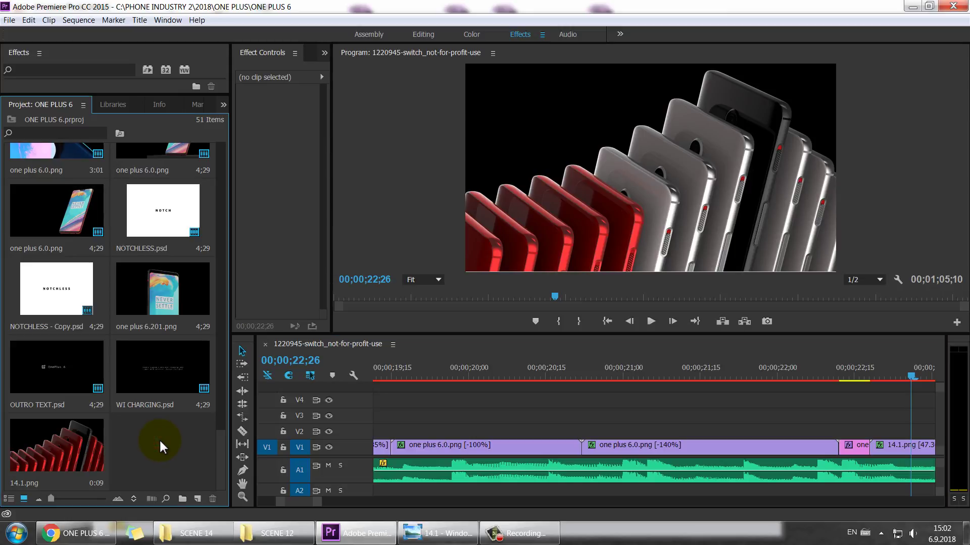
right_click(159, 438)
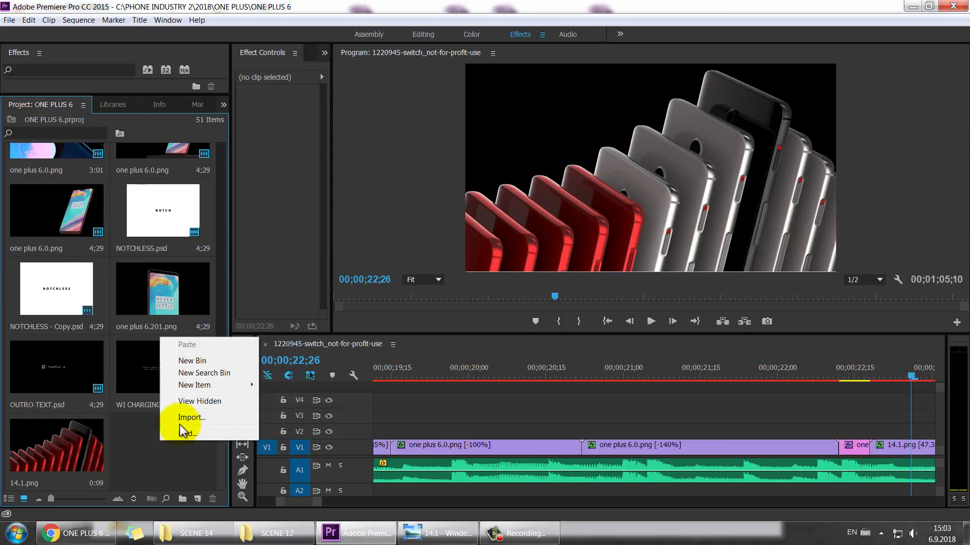
left_click(191, 418)
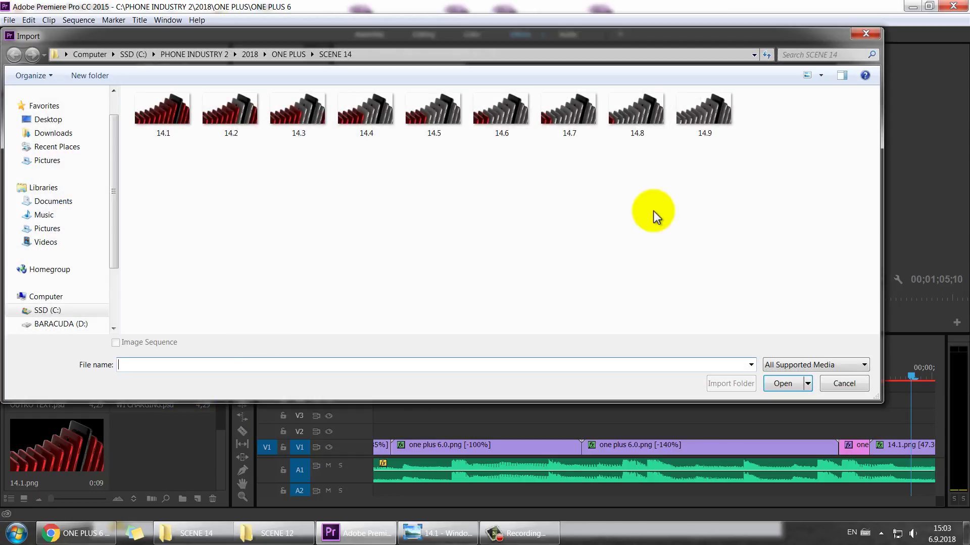
- In SCENE 14, choose render 14.1 as the file and enable Image Sequence
left_click_drag(736, 170, 747, 150)
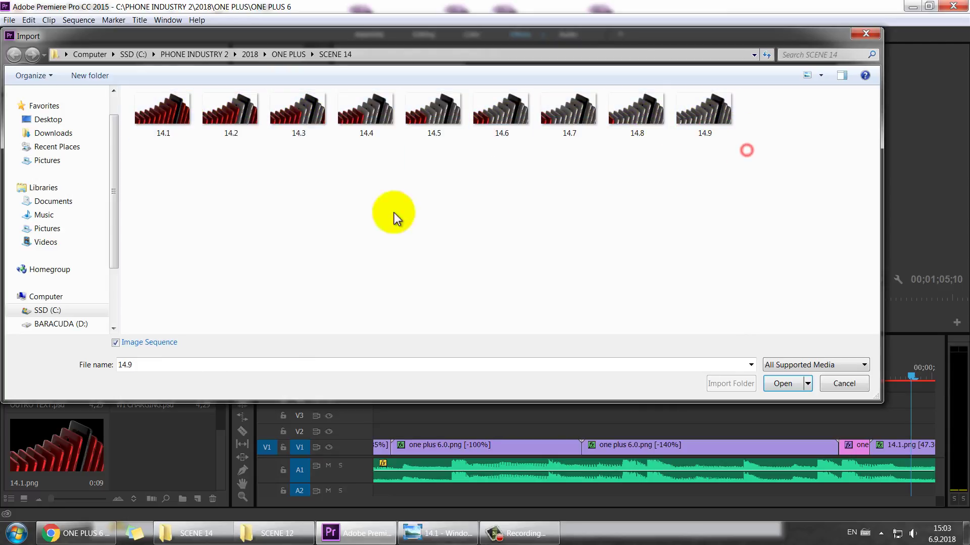
left_click(168, 126)
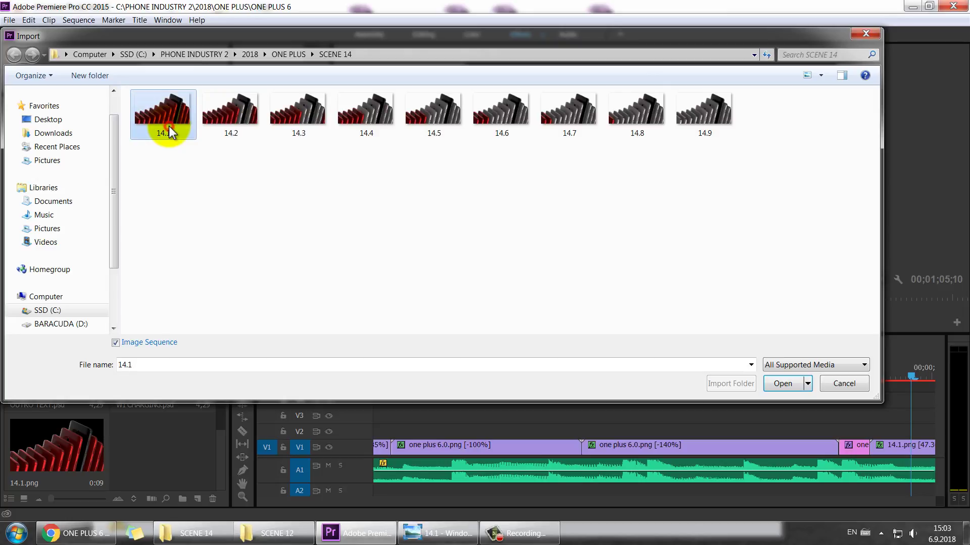
left_click(241, 133)
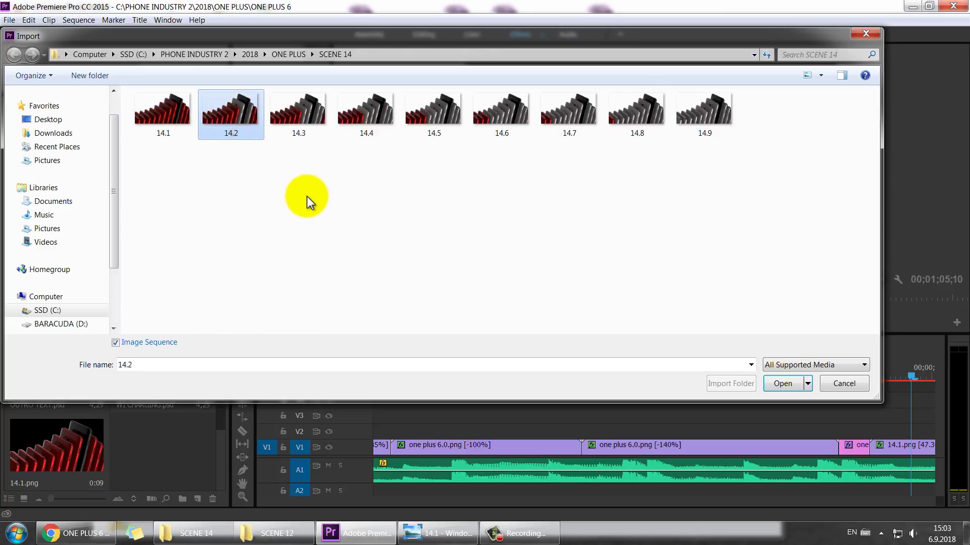
left_click(299, 132)
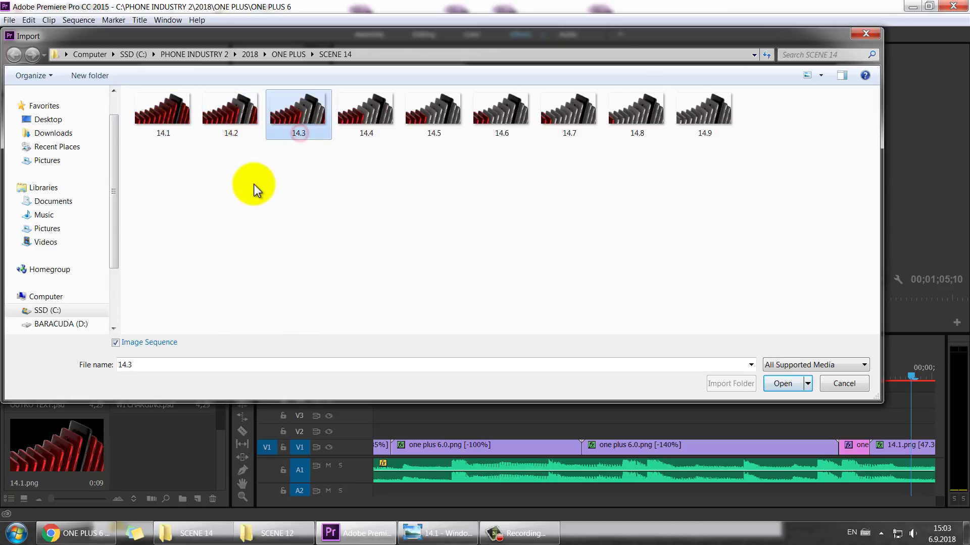
left_click(176, 129)
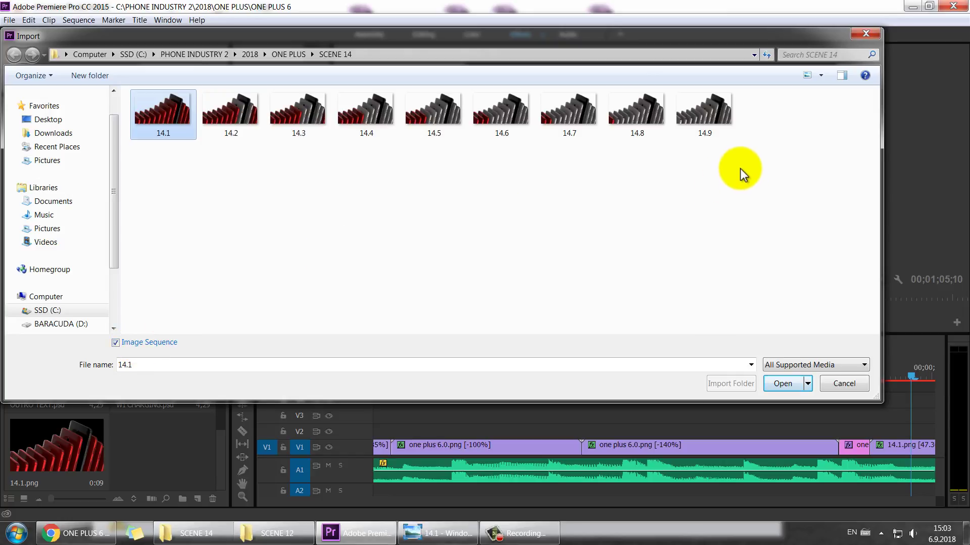
left_click_drag(734, 168, 181, 120)
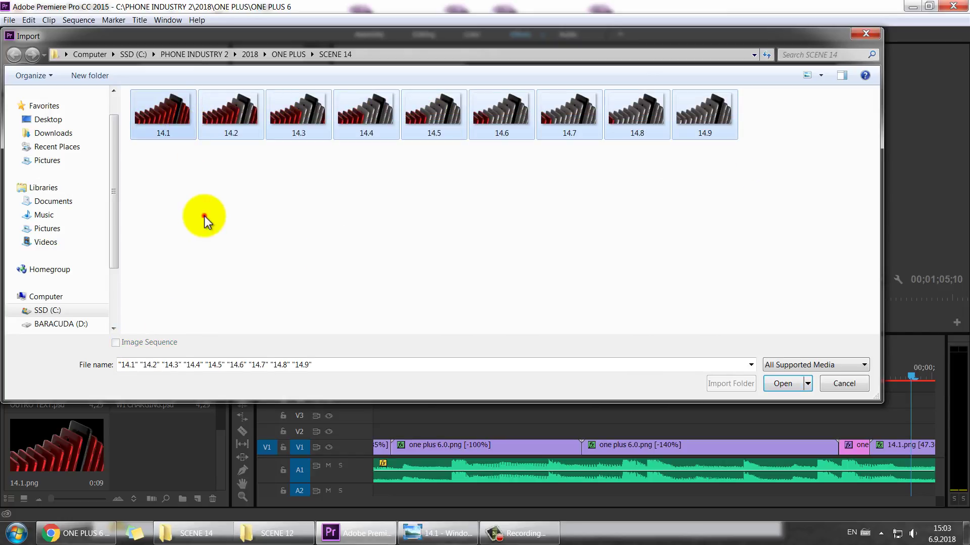
left_click(203, 215)
left_click(162, 121)
left_click(144, 343)
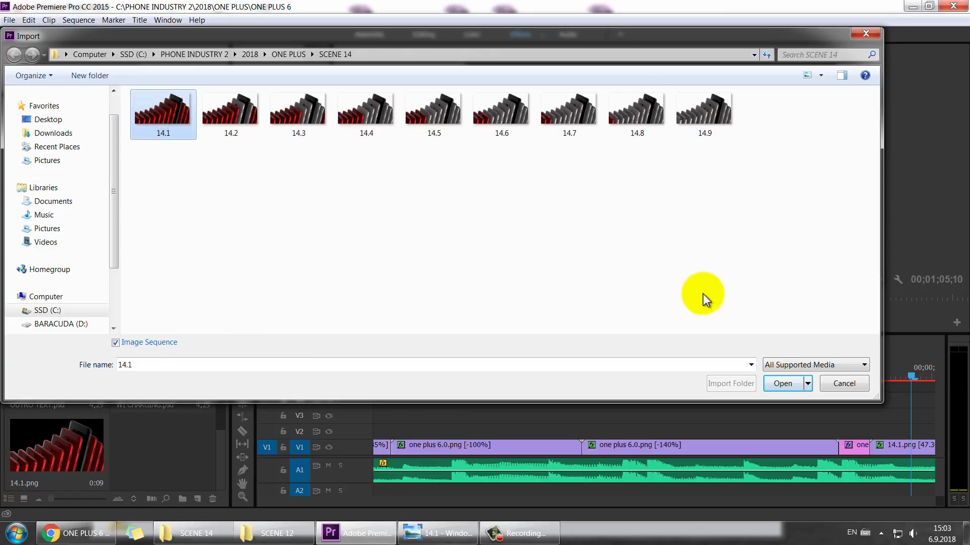
- Import the 14.1 image sequence and drop it on V1 at the sequence end
left_click(784, 387)
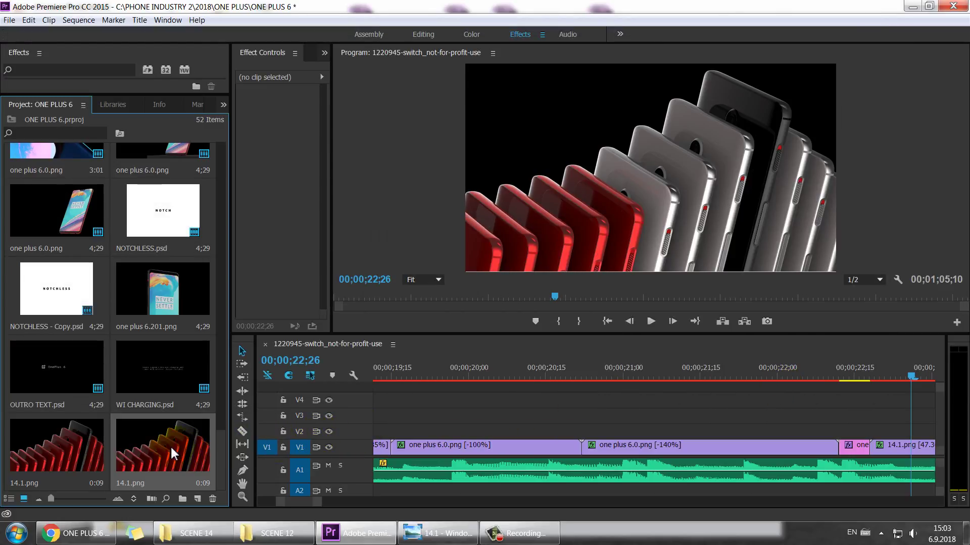
left_click(291, 486)
left_click_drag(320, 502, 695, 368)
left_click(702, 374)
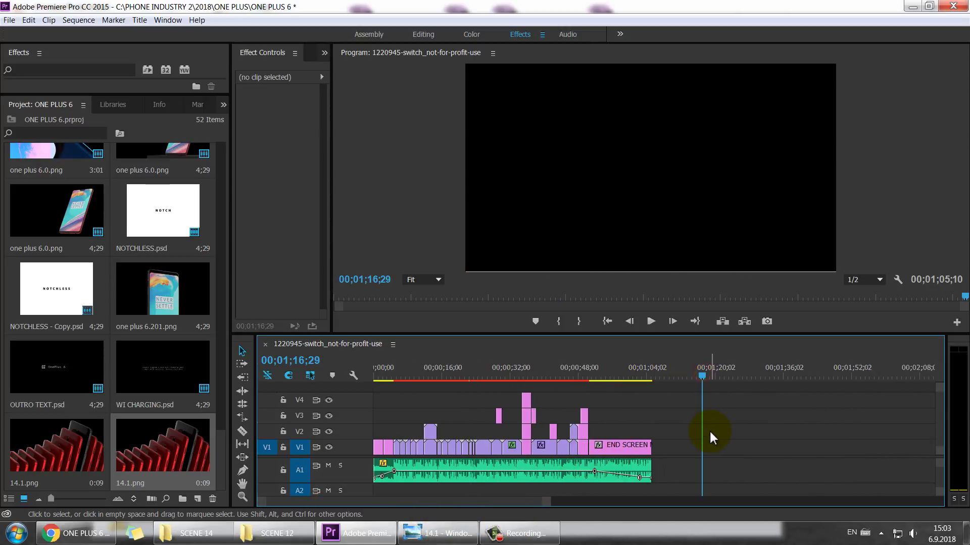
left_click_drag(423, 445, 702, 447)
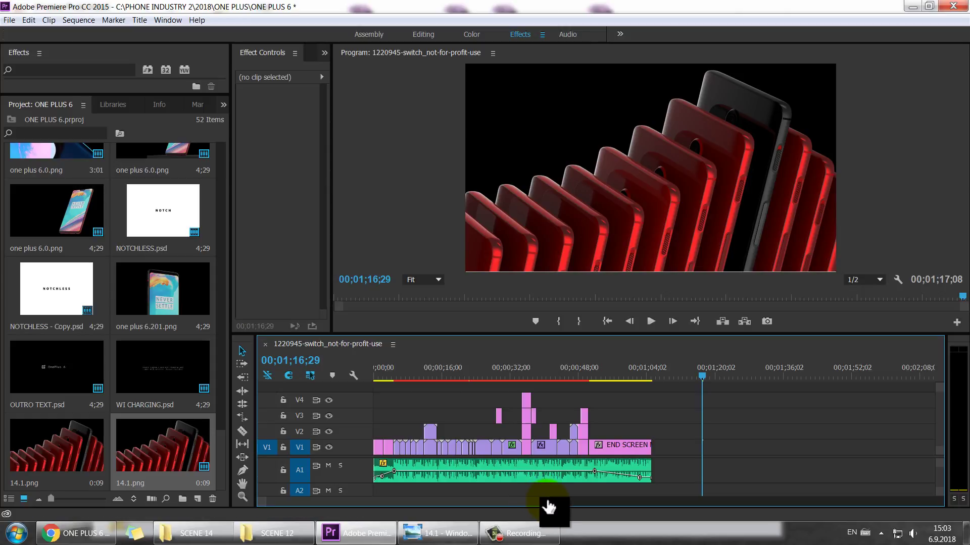
- Preview playback and scrub the playhead onto the start of the new 14.1.png clip
left_click_drag(544, 500, 425, 511)
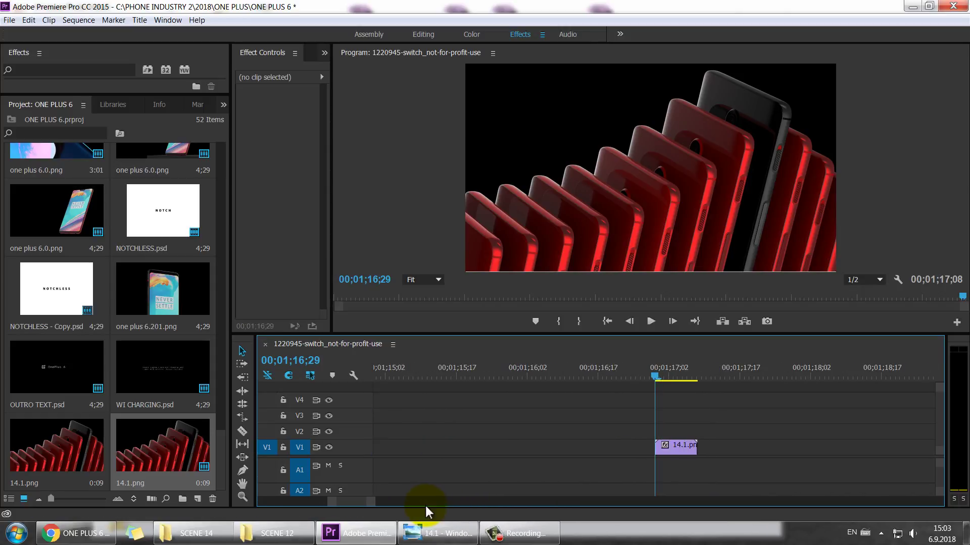
left_click(674, 444)
left_click_drag(369, 501, 363, 505)
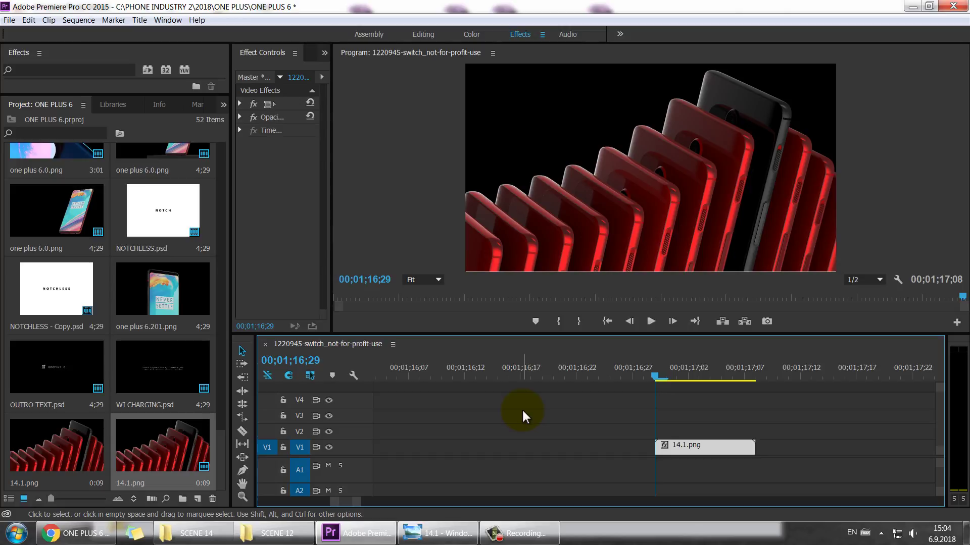
key("space")
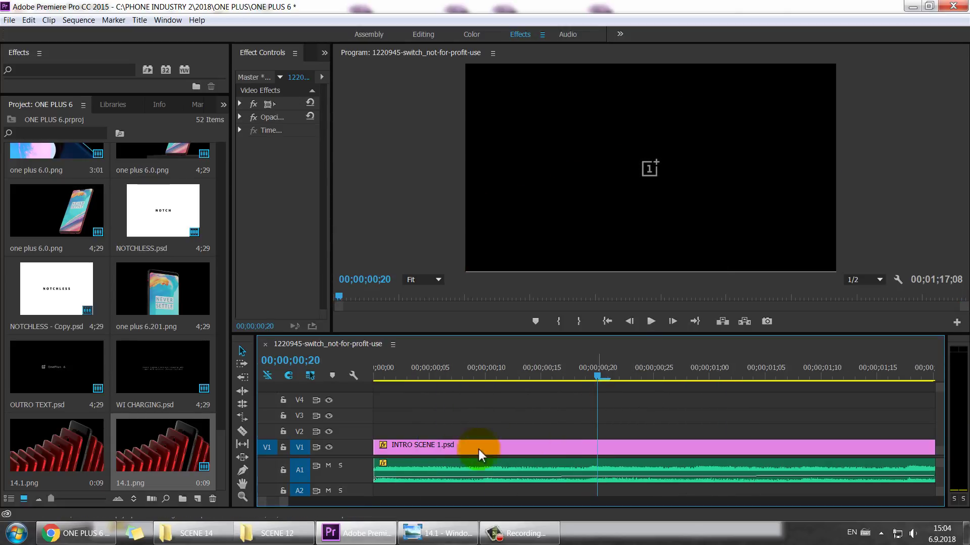
left_click_drag(282, 501, 562, 502)
left_click(668, 379)
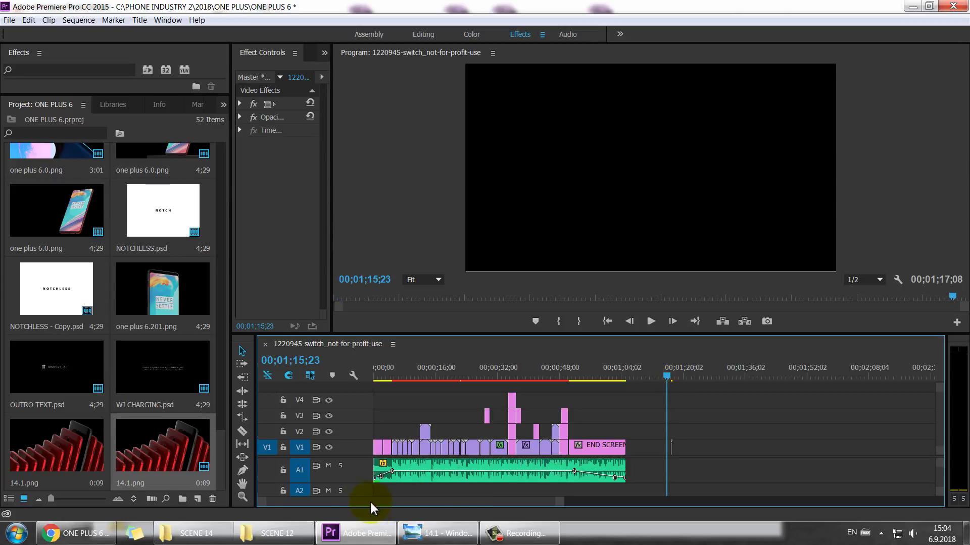
left_click_drag(558, 502, 437, 506)
left_click(787, 378)
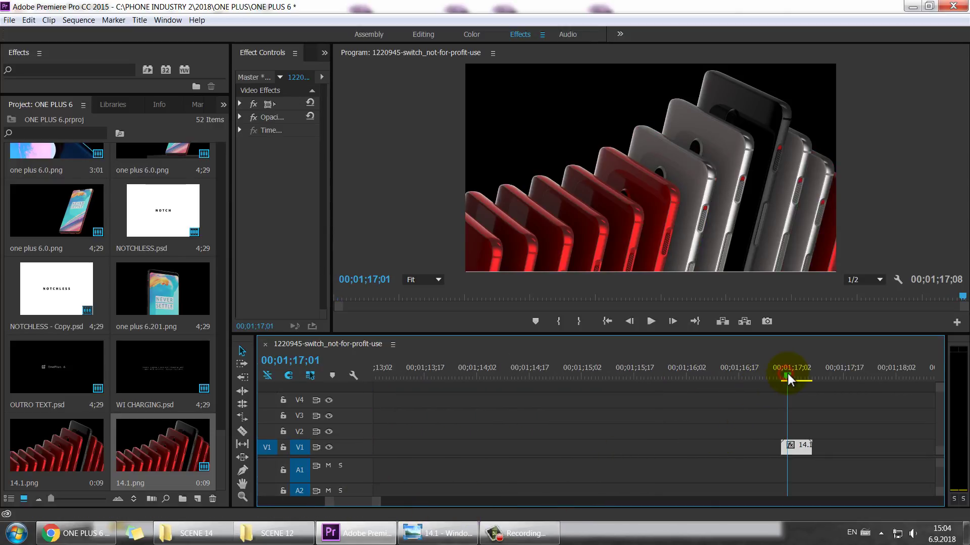
mouse_move(789, 380)
left_mouse_down()
mouse_move(807, 376)
mouse_move(785, 379)
left_mouse_up()
mouse_move(368, 502)
left_mouse_down()
mouse_move(374, 496)
mouse_move(370, 502)
left_mouse_up()
key("space")
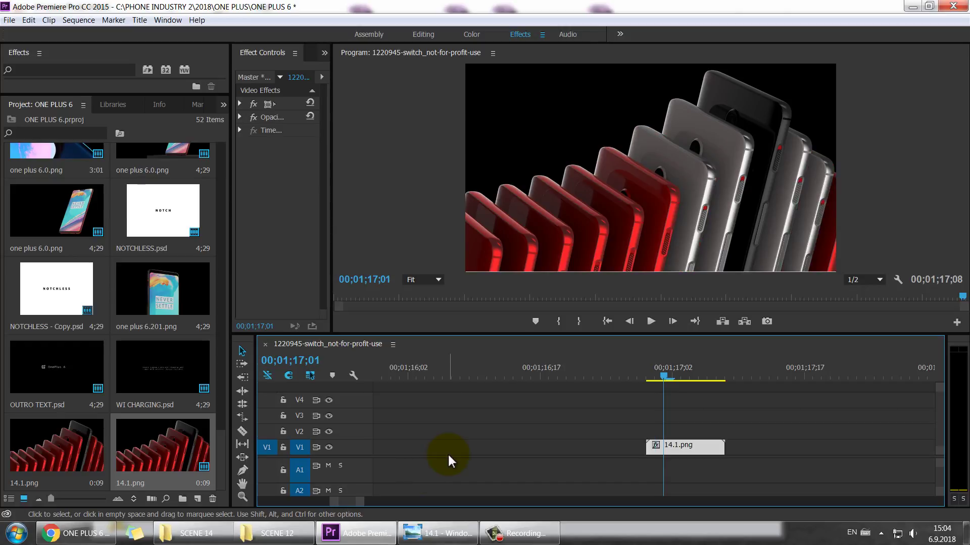
key("j")
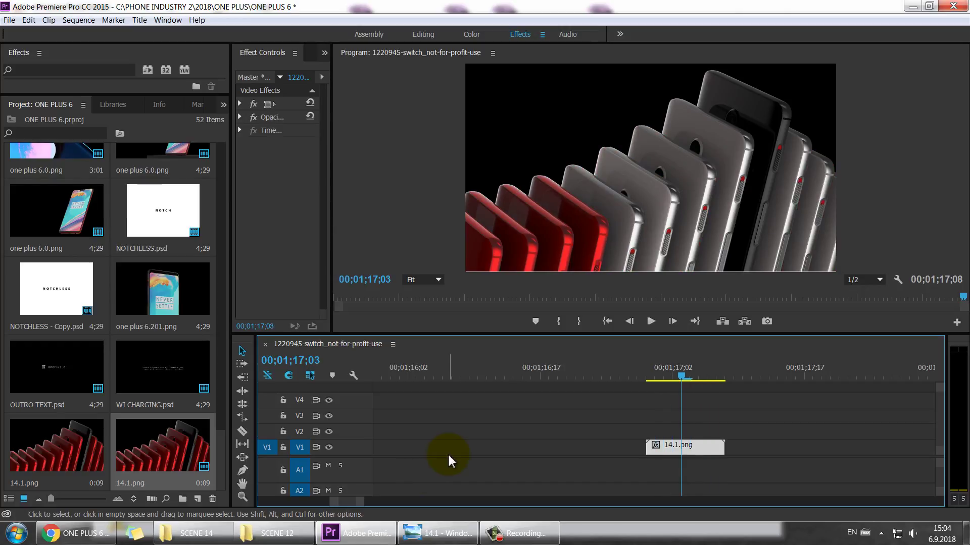
right_click(686, 443)
left_click(736, 305)
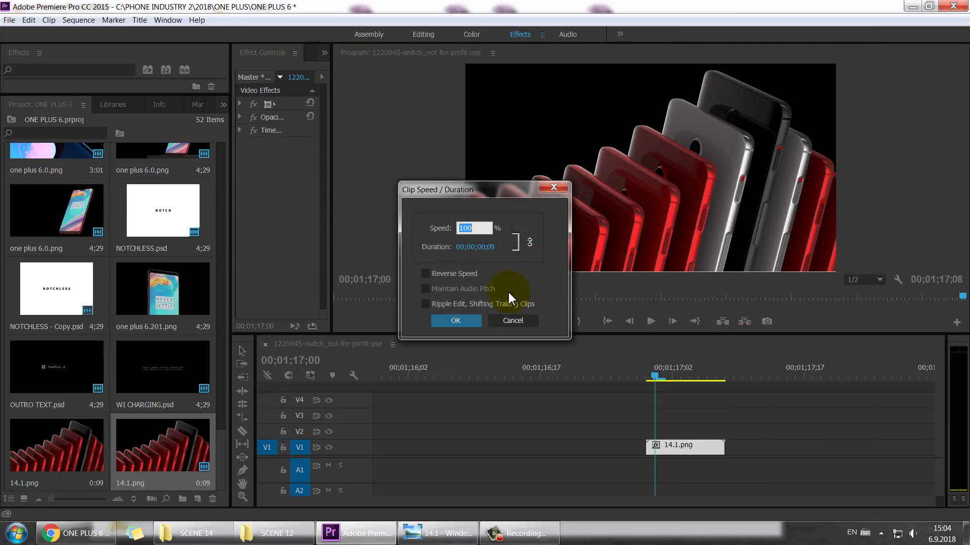
type("50")
left_click(461, 333)
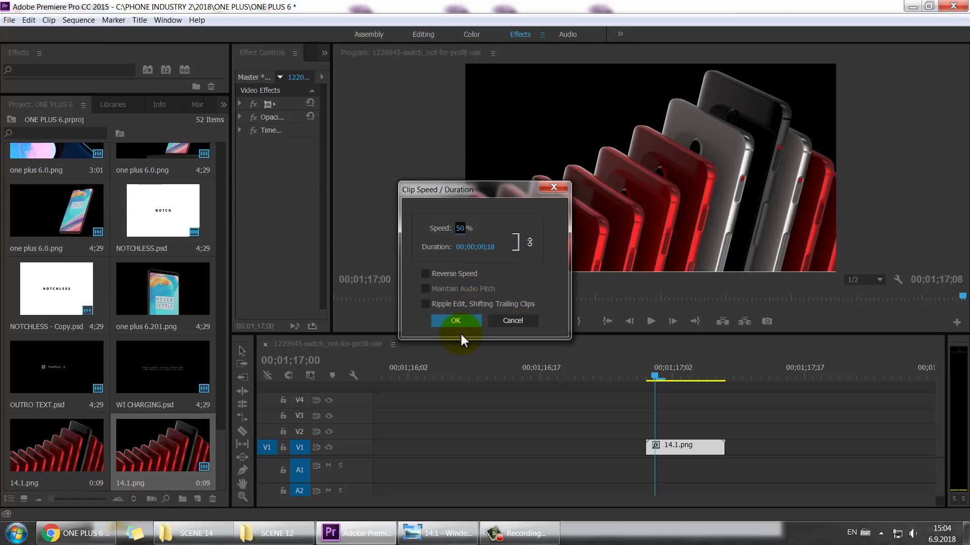
left_click(460, 324)
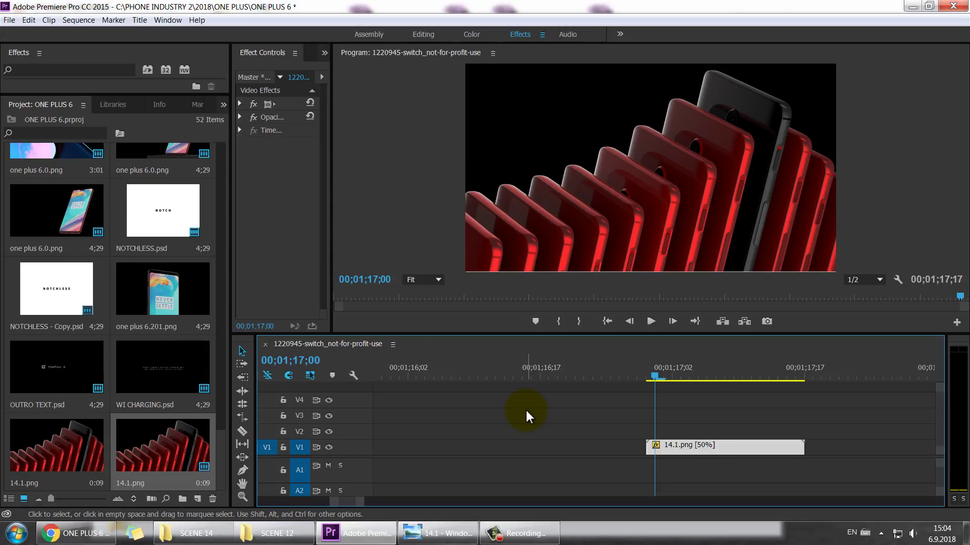
key("space")
key("space")
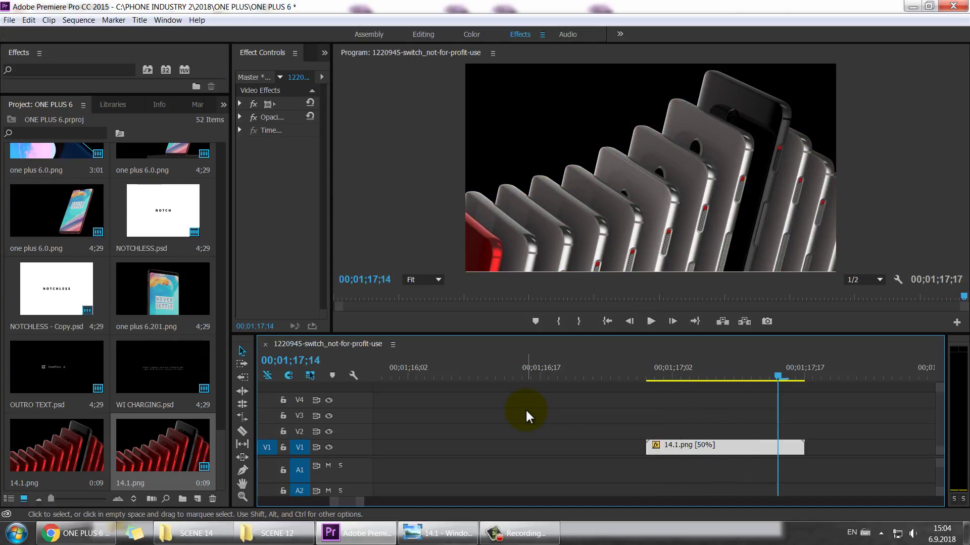
left_click_drag(780, 374, 655, 372)
key("space")
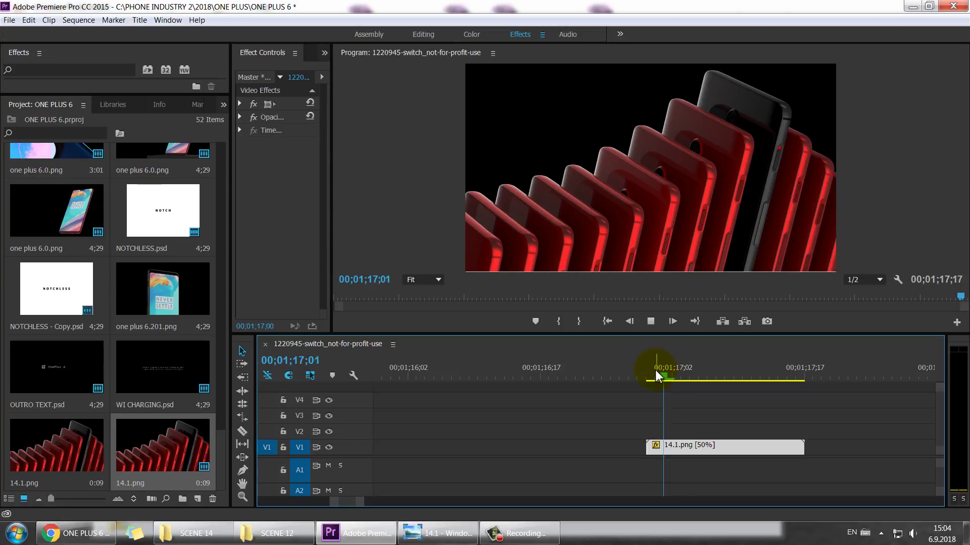
left_click_drag(756, 374, 653, 375)
key("space")
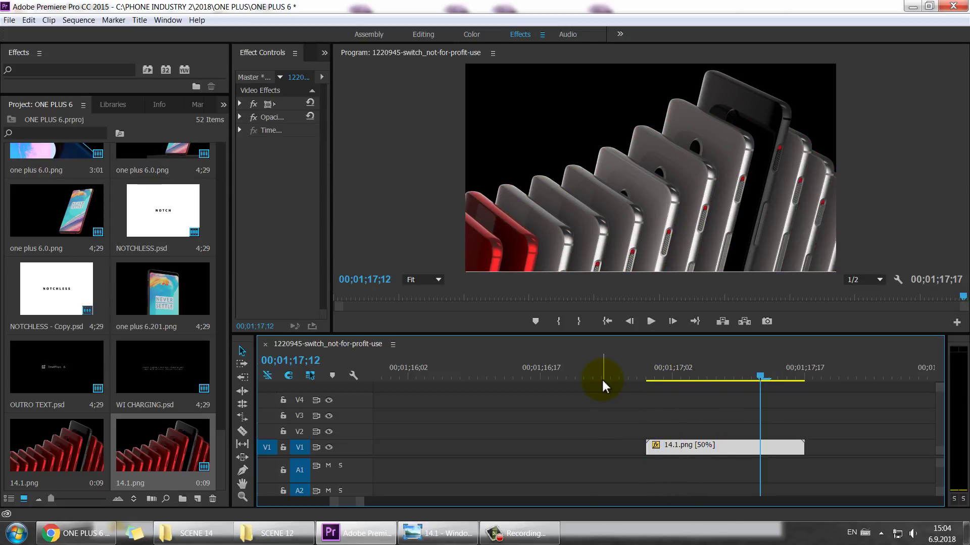
left_click_drag(753, 373, 646, 378)
key("space")
left_click_drag(762, 379, 646, 379)
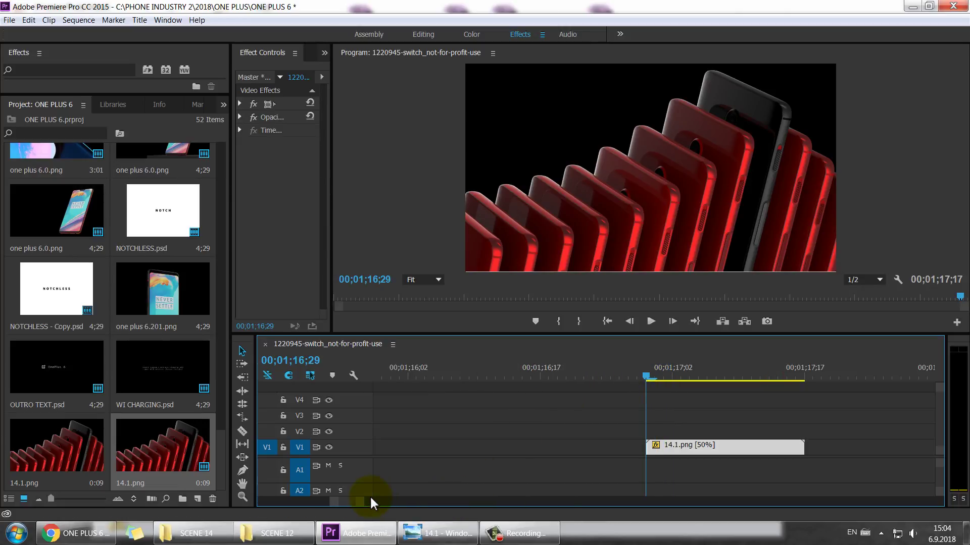
left_click(58, 535)
left_click(256, 330)
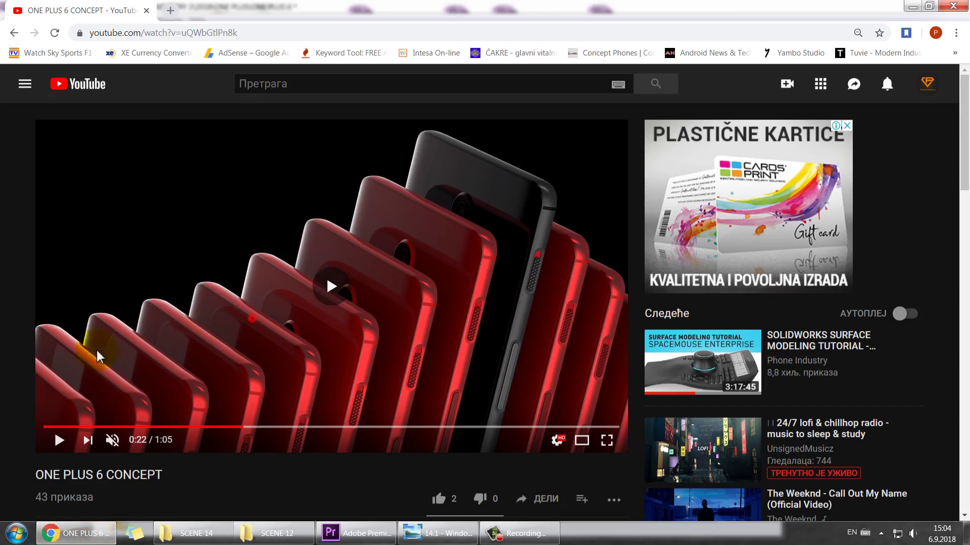
left_click(229, 296)
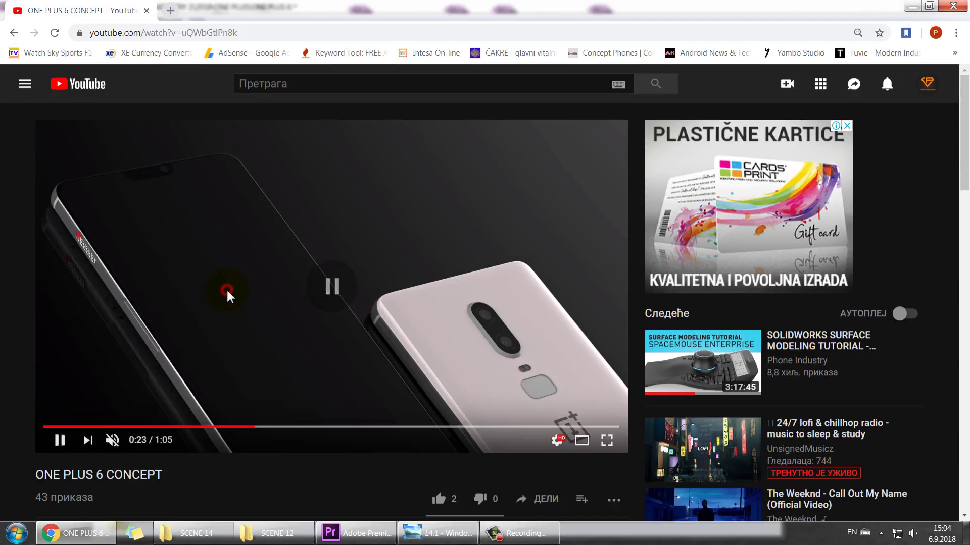
double_click(298, 281)
key("Left")
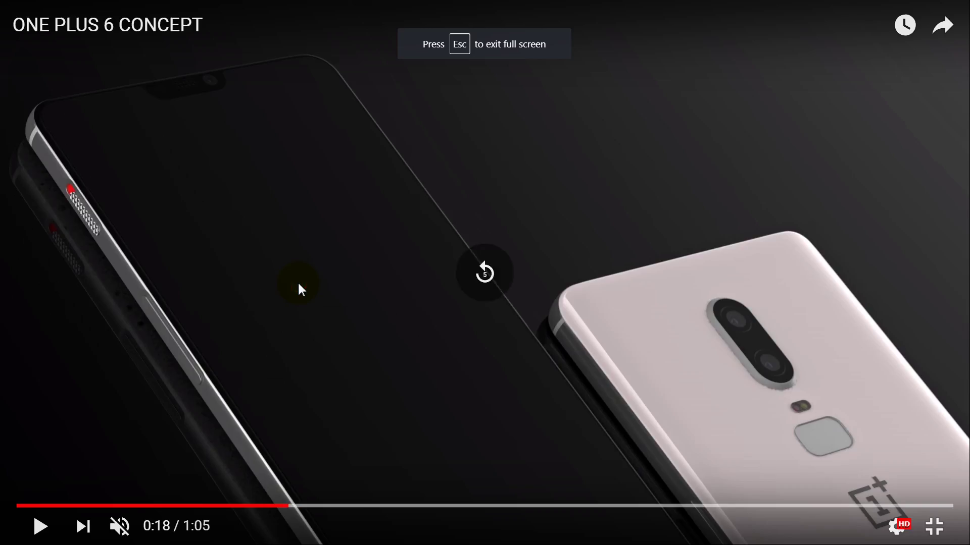
left_click(298, 281)
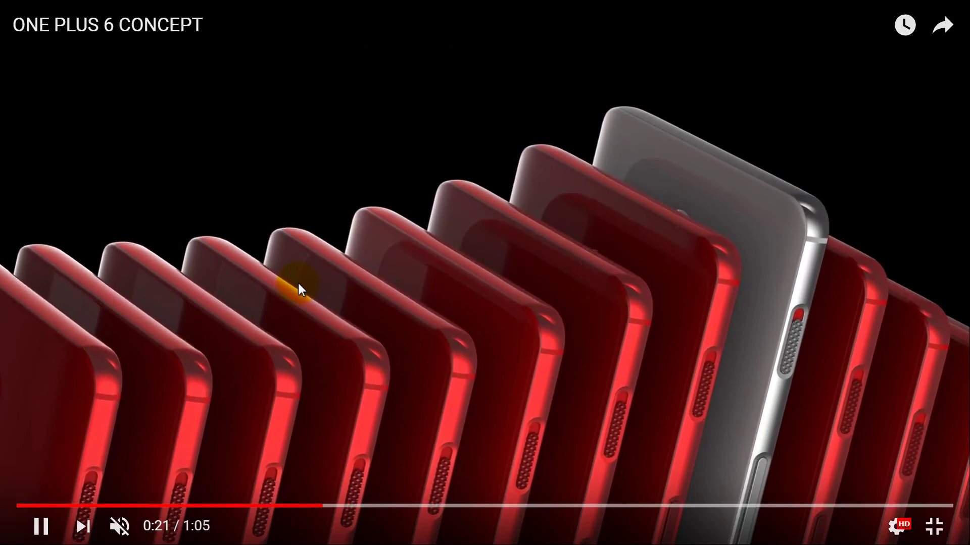
left_click(501, 265)
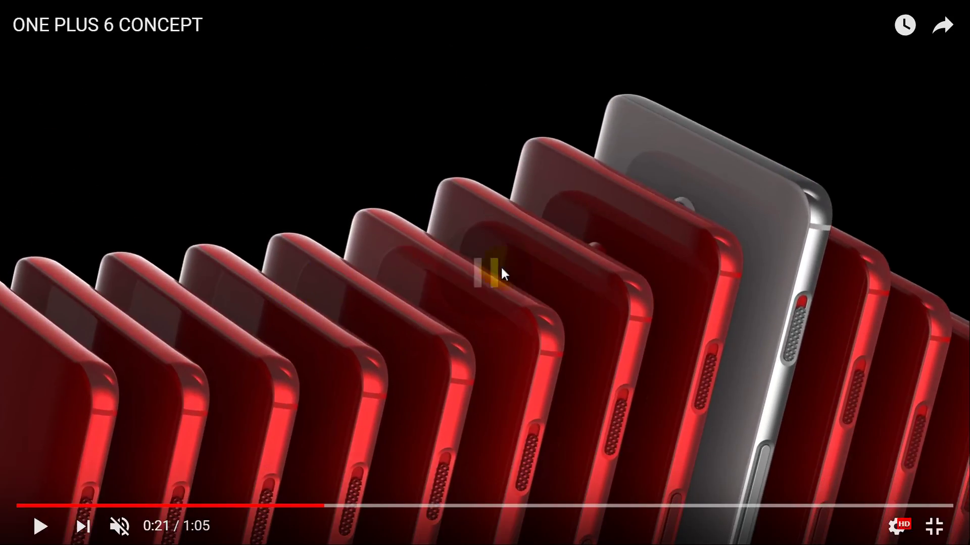
left_click(571, 249)
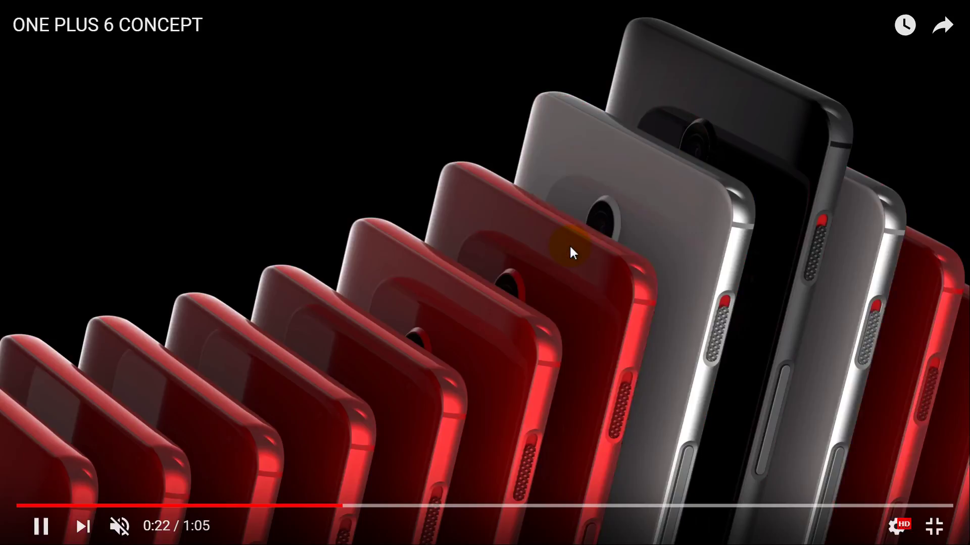
left_click(571, 249)
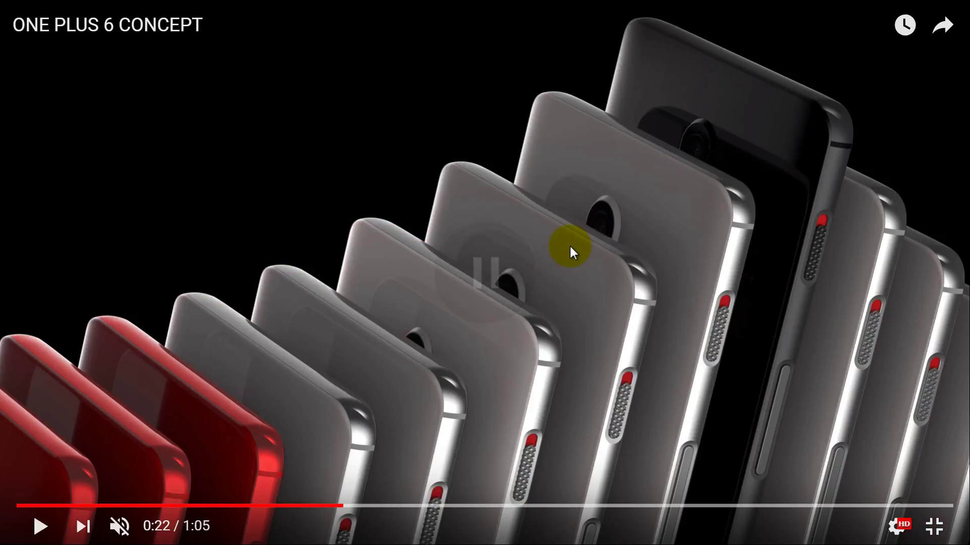
left_click(569, 248)
left_click(569, 247)
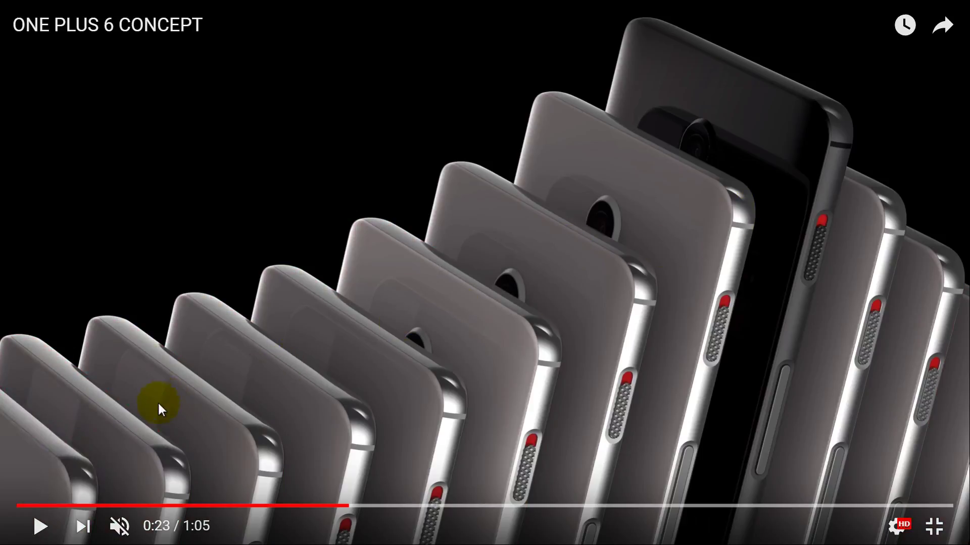
left_click(233, 344)
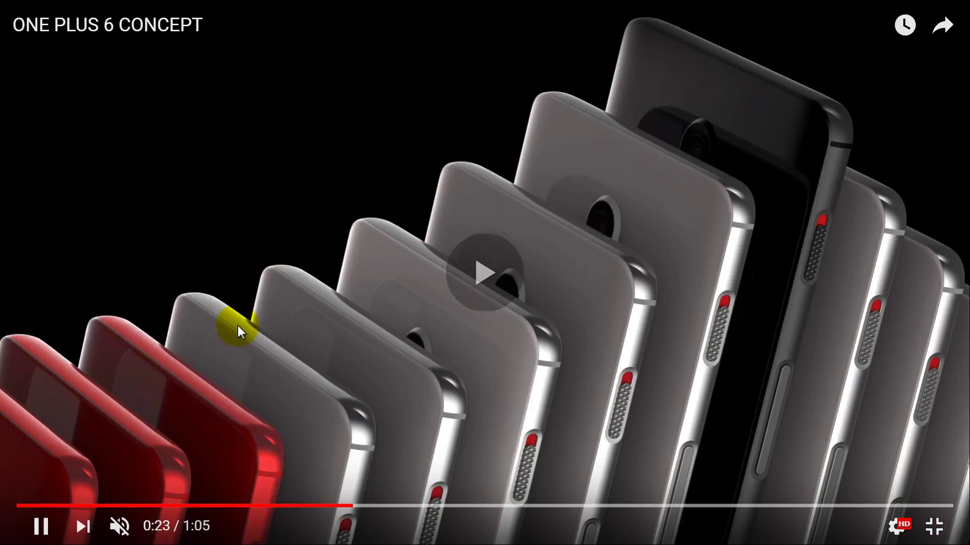
left_click(237, 325)
key("Escape")
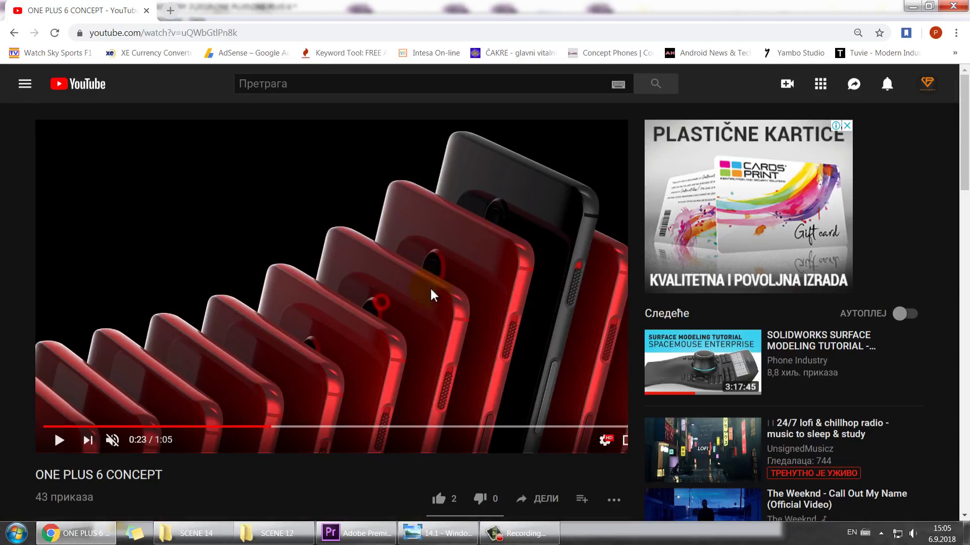
left_click(909, 7)
left_click(682, 402)
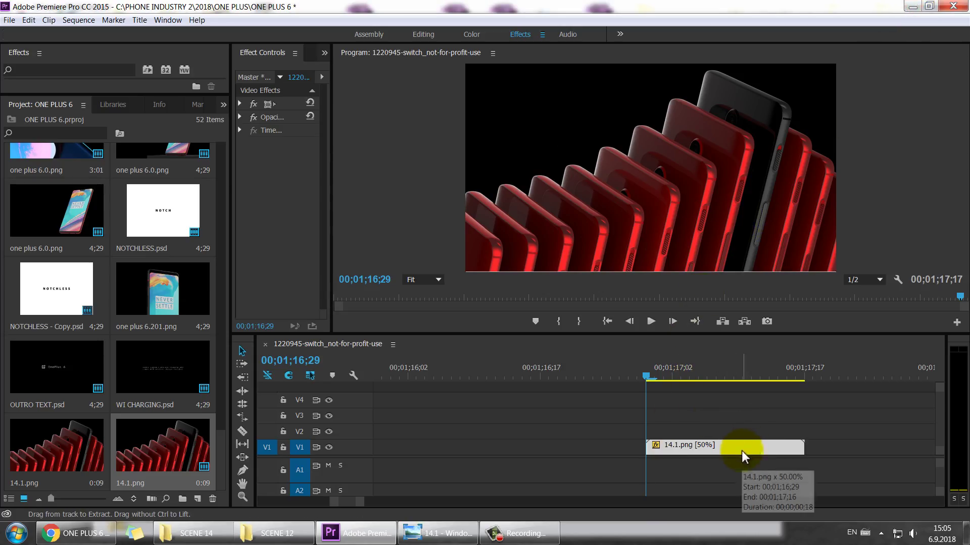
- Paste a copy of the 14.1.png clip just past the original's end
left_click(826, 441)
left_click(841, 379)
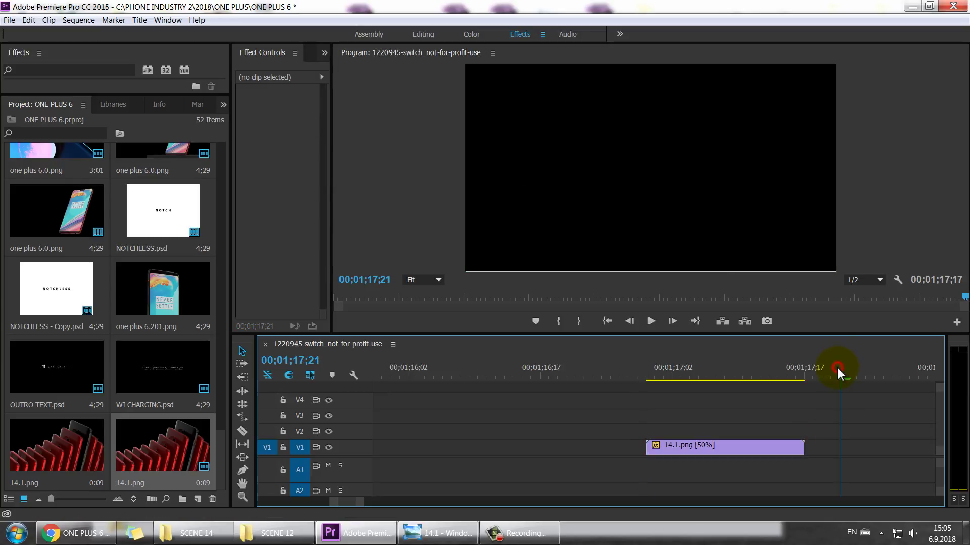
key("ctrl+v")
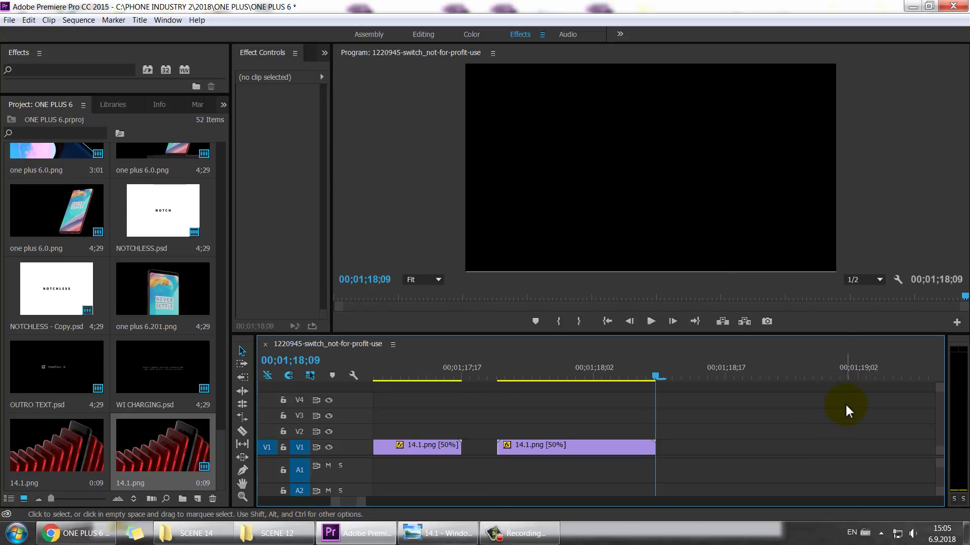
- Give the pasted copy Reverse Speed (-50%) and butt it against the original clip
left_click(530, 371)
right_click(558, 450)
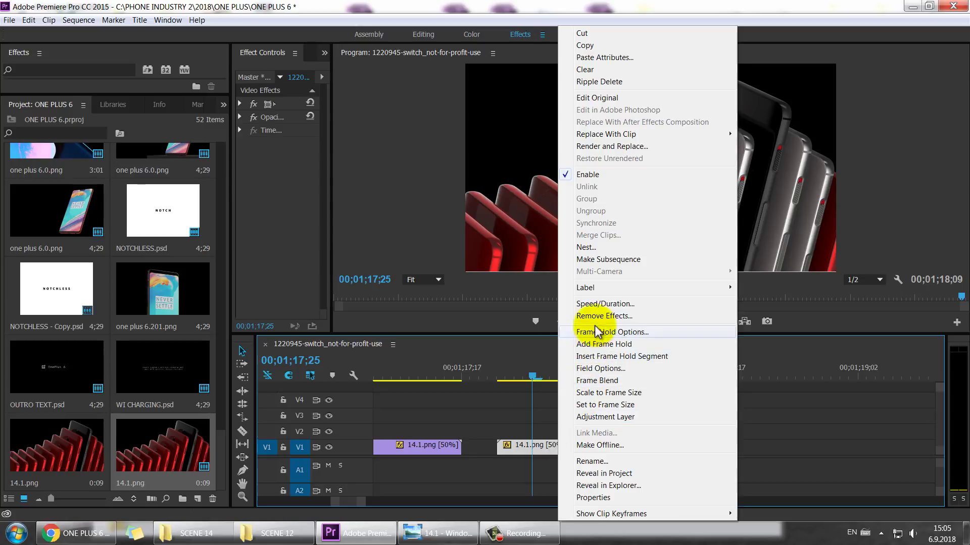
left_click(595, 304)
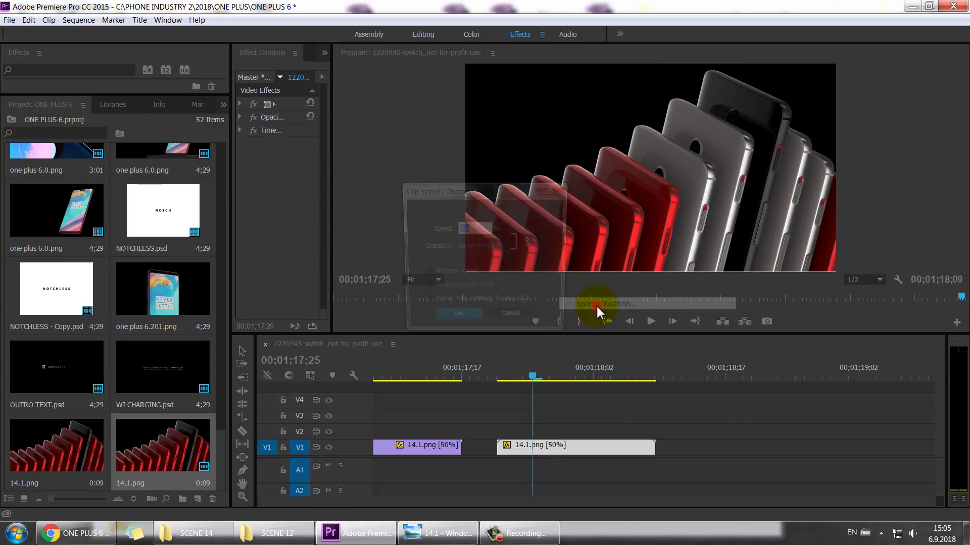
left_click(450, 273)
left_click(467, 321)
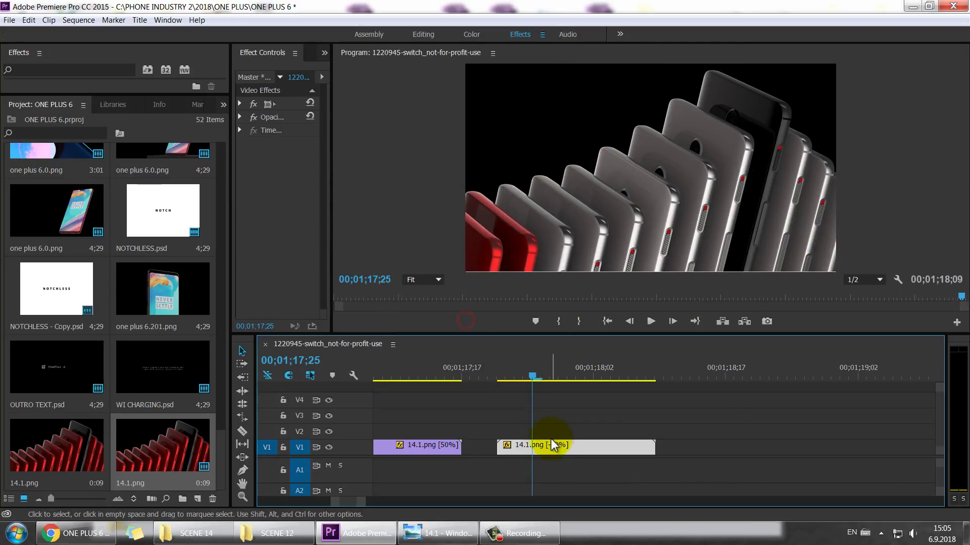
left_click_drag(550, 449, 525, 446)
- Scrub from the 50% clip into the reversed copy to preview the change
left_click(493, 416)
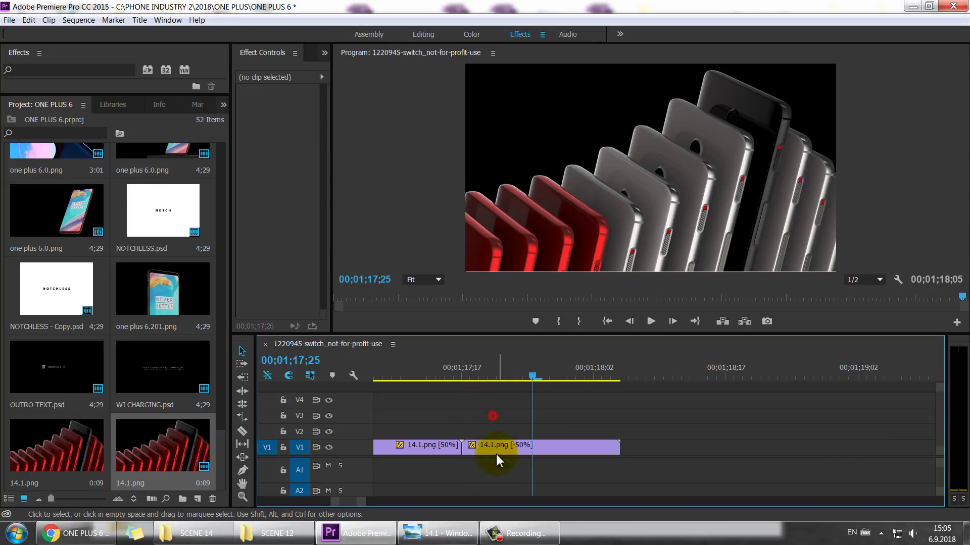
left_click_drag(362, 497, 367, 499)
left_click_drag(519, 371, 601, 365)
left_click_drag(610, 365, 532, 371)
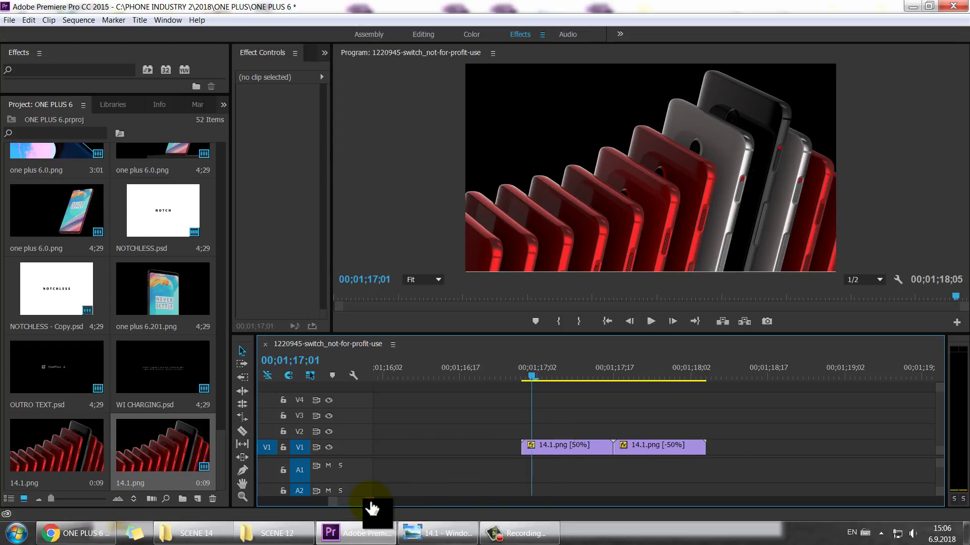
- Cut the 50% clip one frame after its start with the Razor tool
left_click_drag(368, 499, 407, 511)
left_click(665, 448)
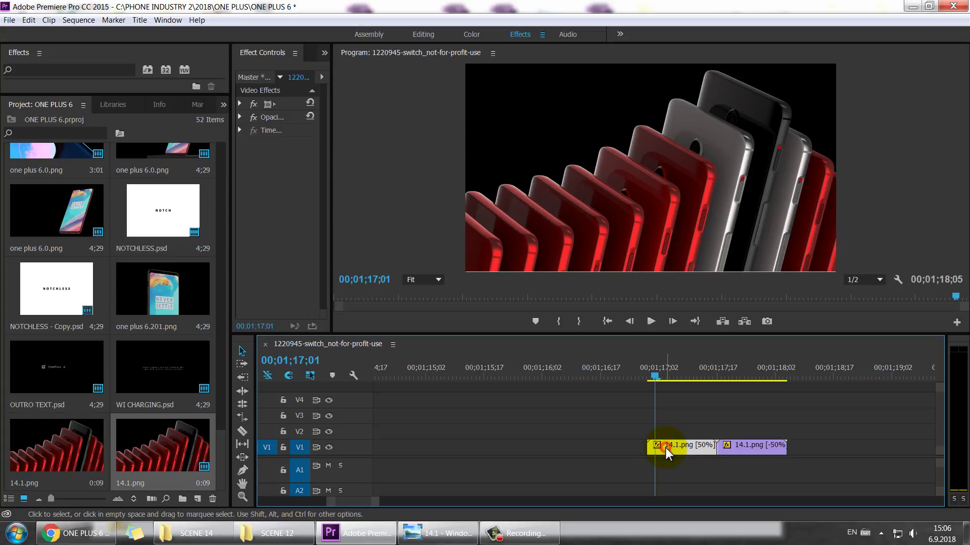
key("Up")
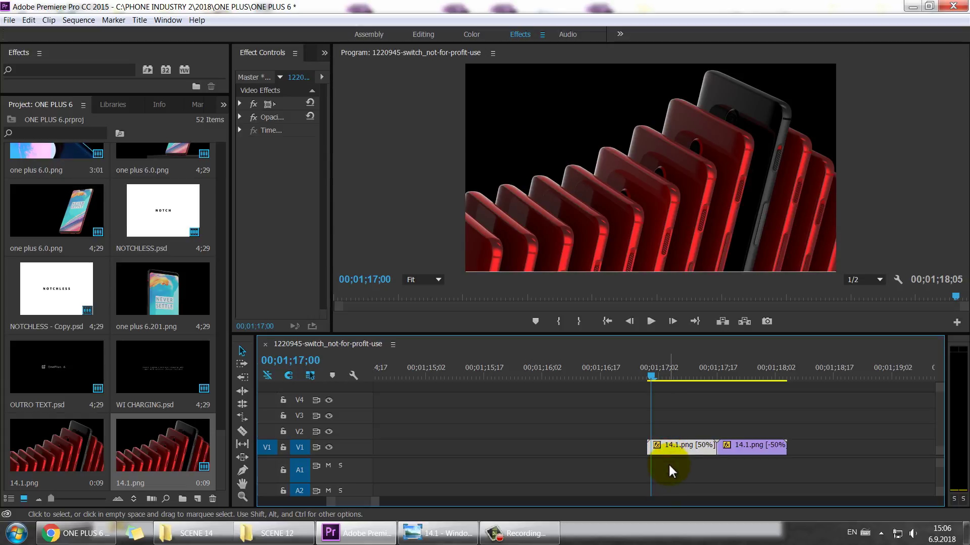
key("Right")
key("c")
left_click(651, 447)
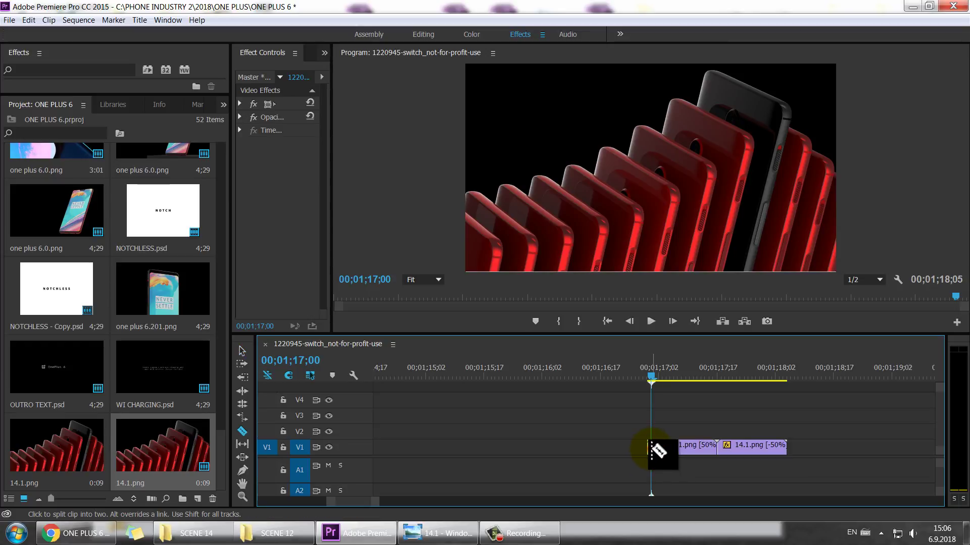
key("v")
- Zoom in around the cut and park the playhead on the first frame
left_click_drag(378, 501, 357, 507)
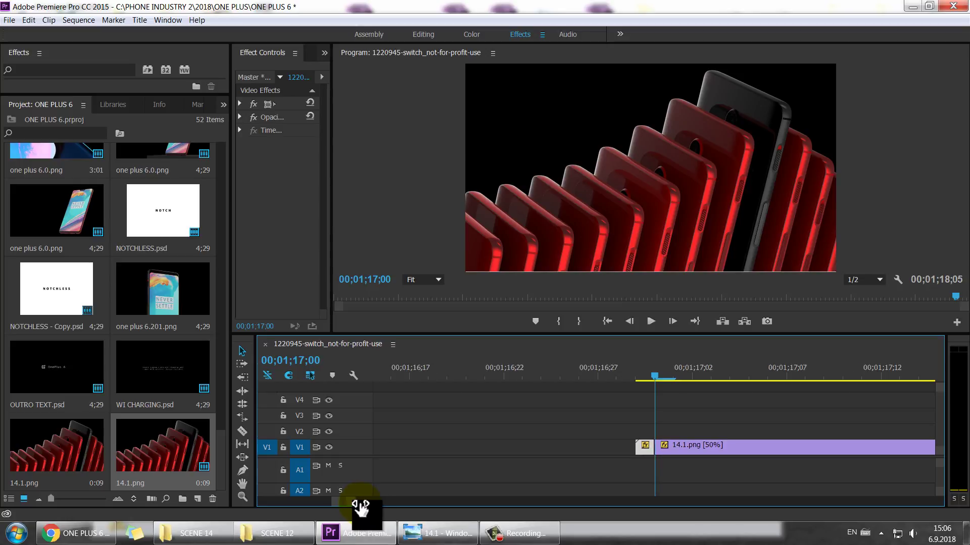
left_click_drag(650, 384, 614, 373)
left_click(657, 398)
left_click(638, 373)
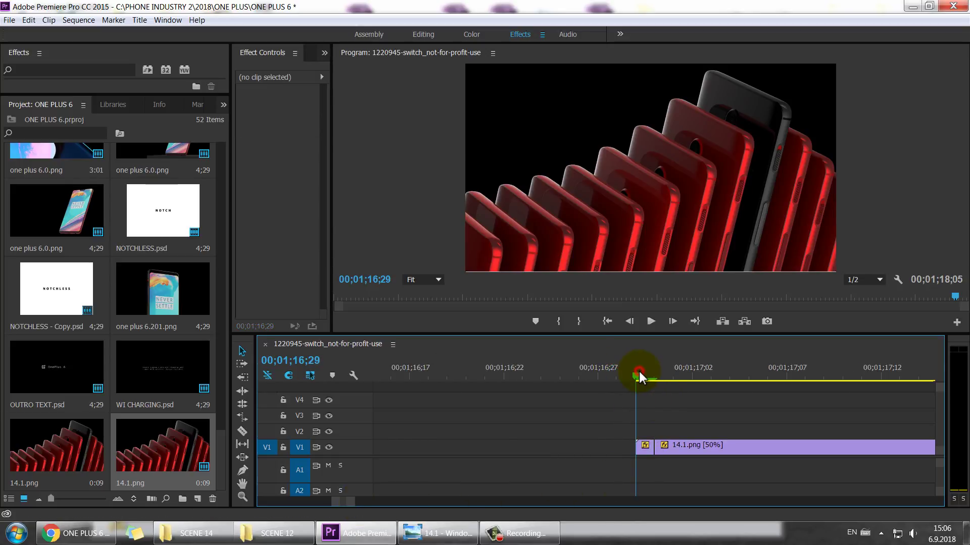
- Search the Effects panel for 'inver'
left_click(70, 71)
type("inver")
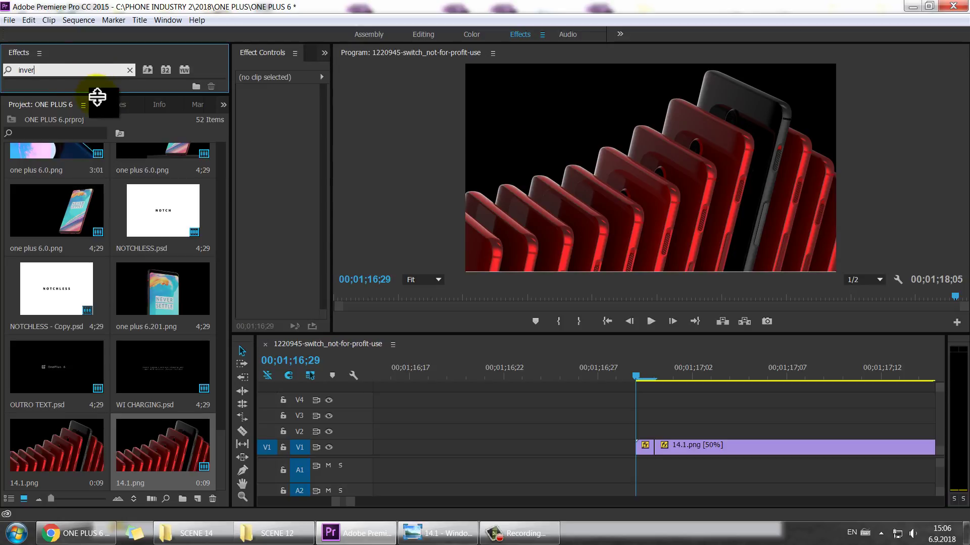
left_click_drag(99, 95, 78, 266)
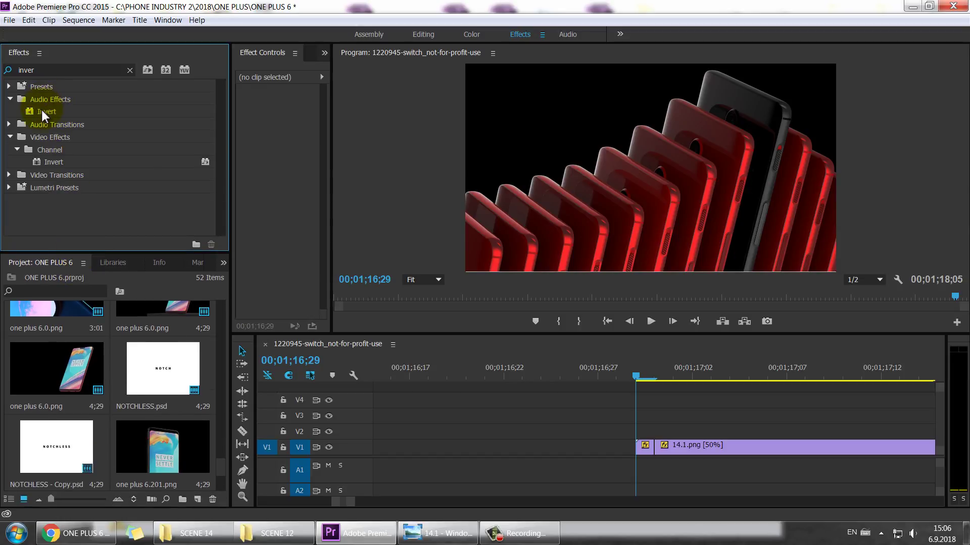
- Apply Channel > Invert to the one-frame clip and play back the flash
left_click_drag(41, 110, 643, 447)
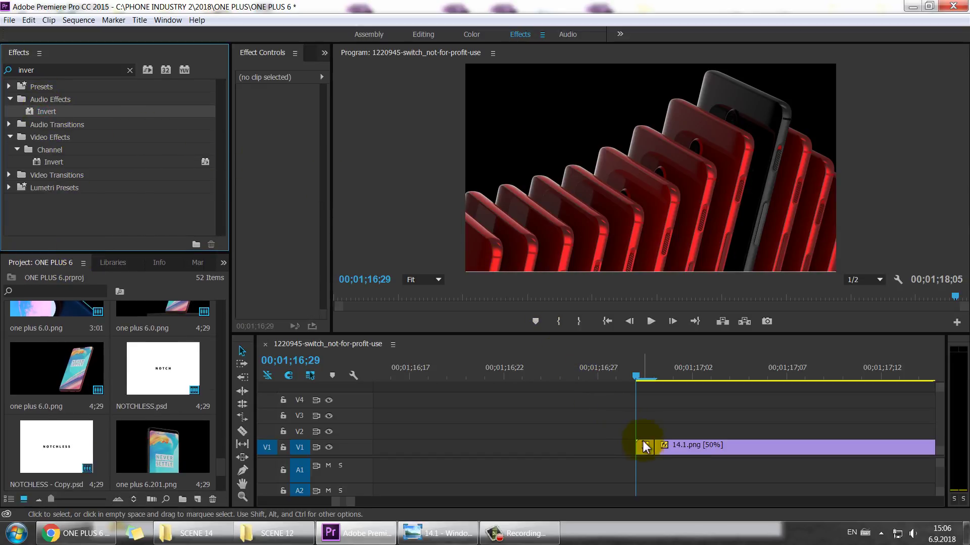
left_click(642, 422)
left_click_drag(50, 115, 647, 450)
left_click(640, 420)
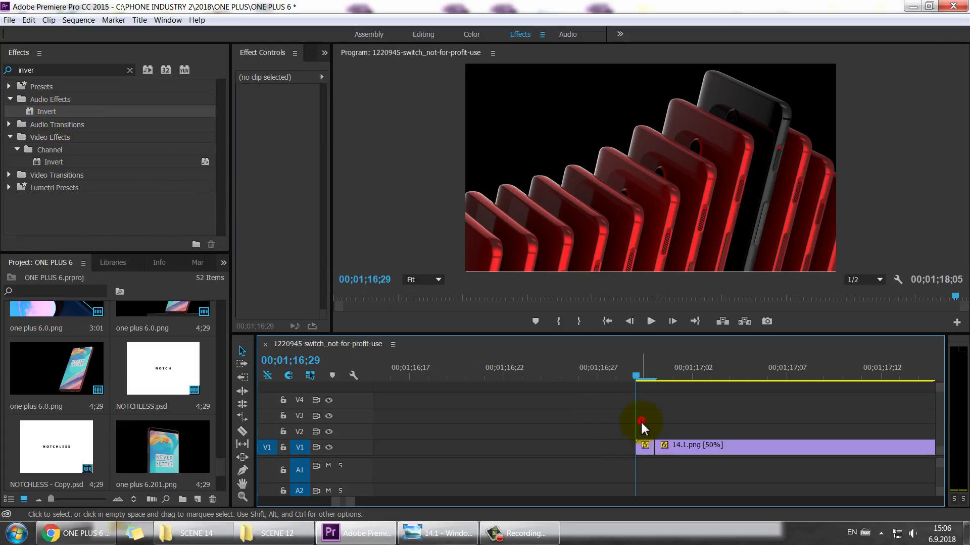
left_click(646, 448)
left_click_drag(21, 113, 647, 451)
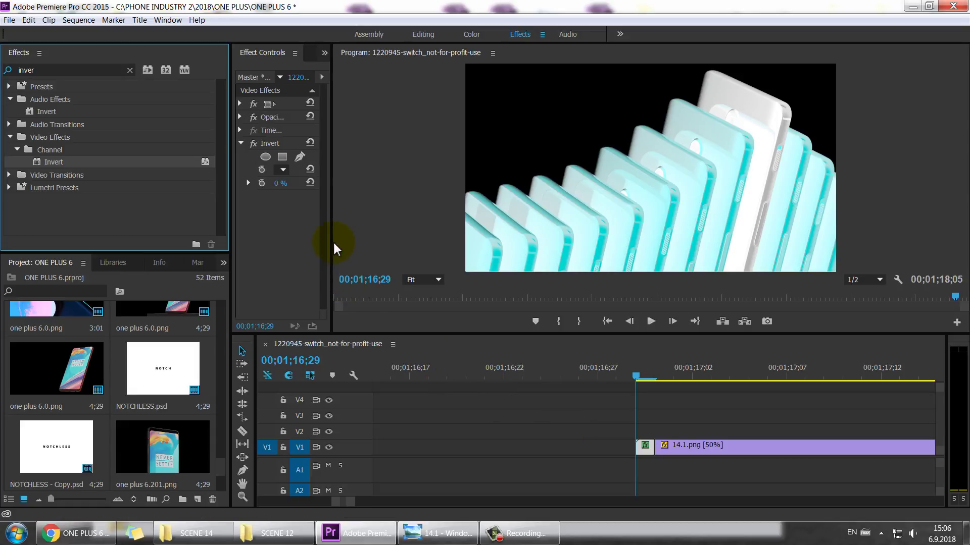
left_click_drag(332, 225, 357, 232)
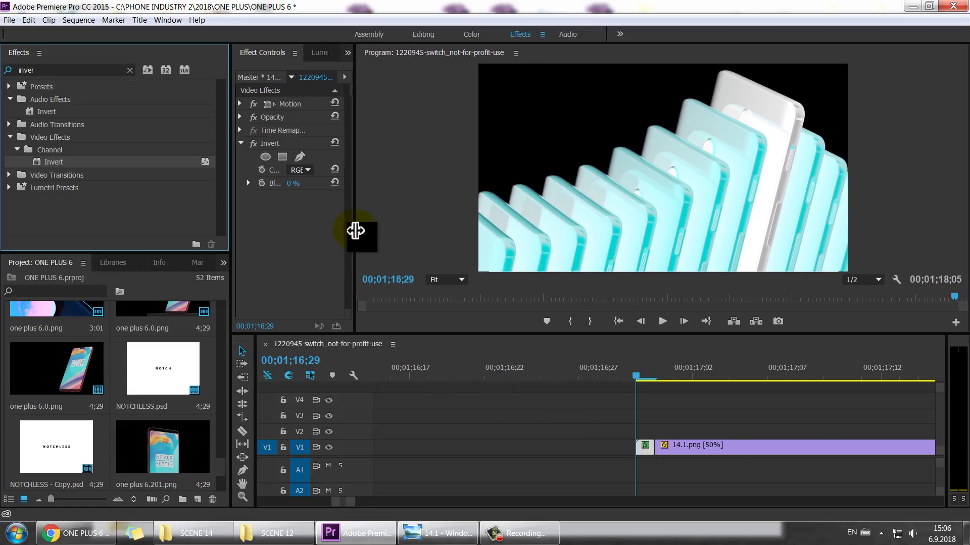
key("space")
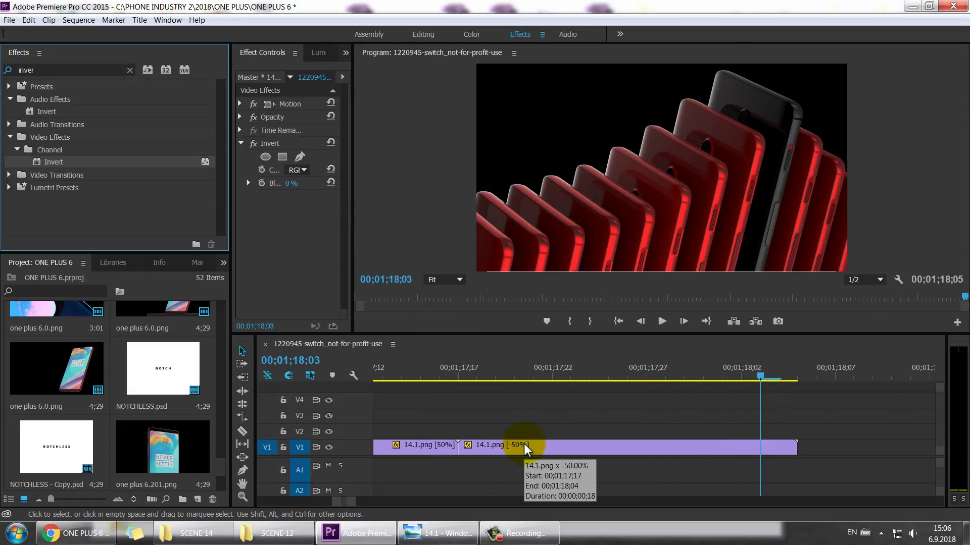